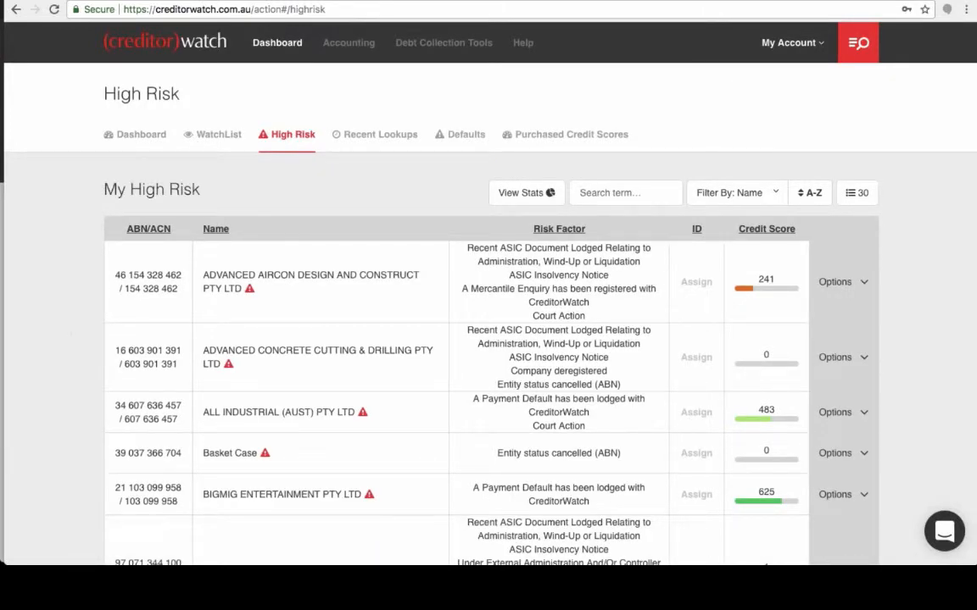
# Link Xero to the CreditorWatch account and allow it access to the Demo Company (AU) data.
pyautogui.click(357, 51)
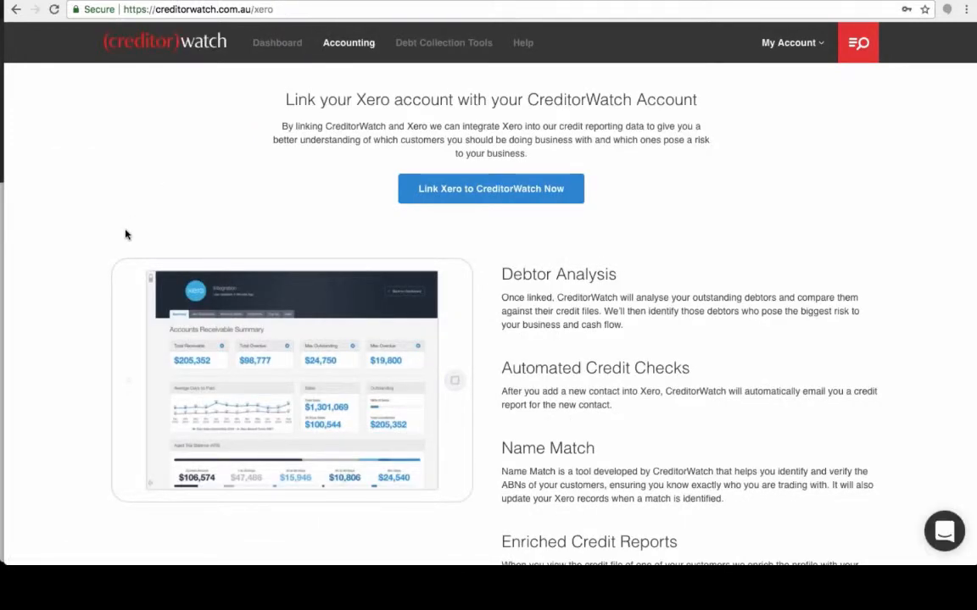
pyautogui.scroll(-5, 125, 235)
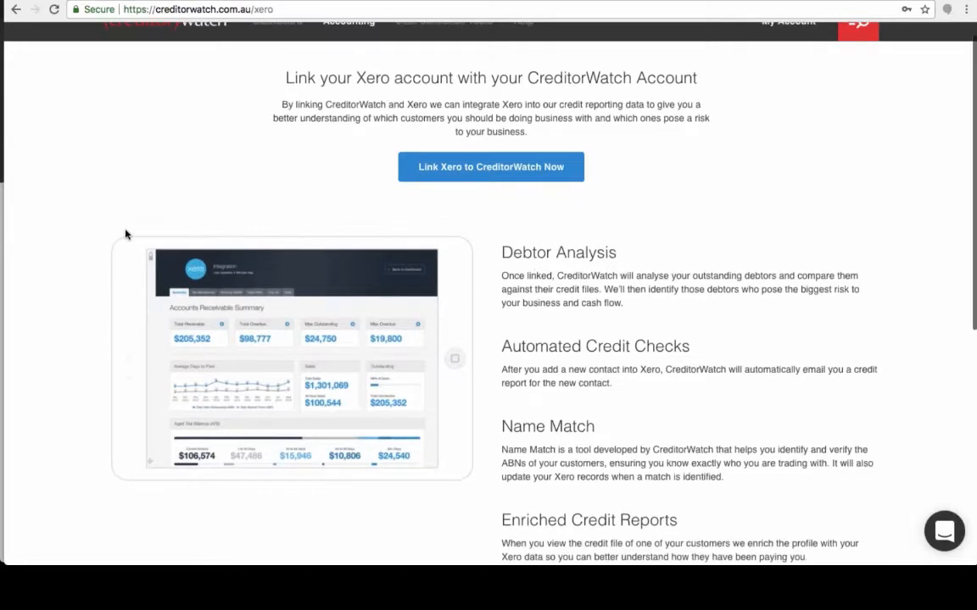
pyautogui.scroll(-4, 678, 424)
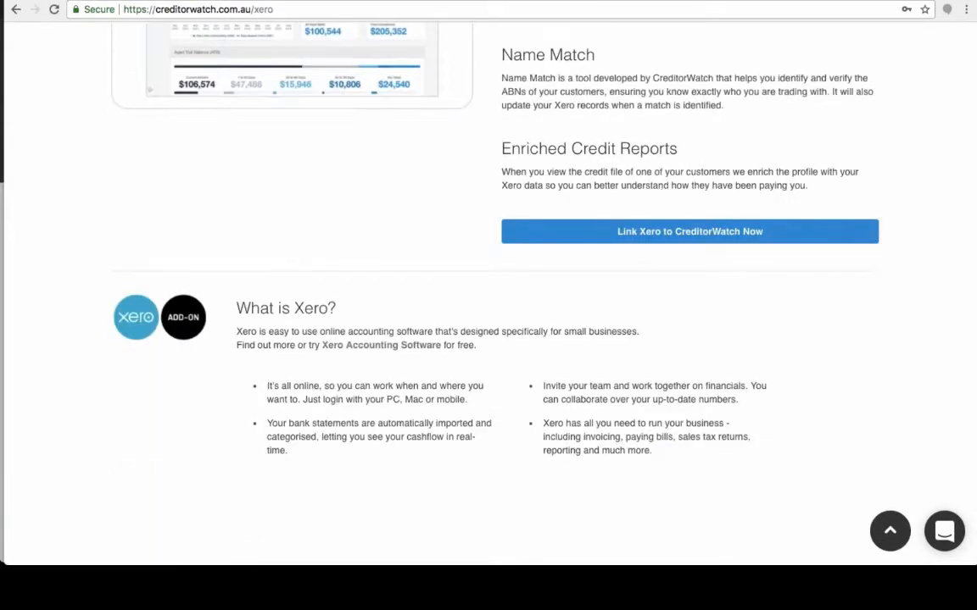
pyautogui.scroll(9, 506, 254)
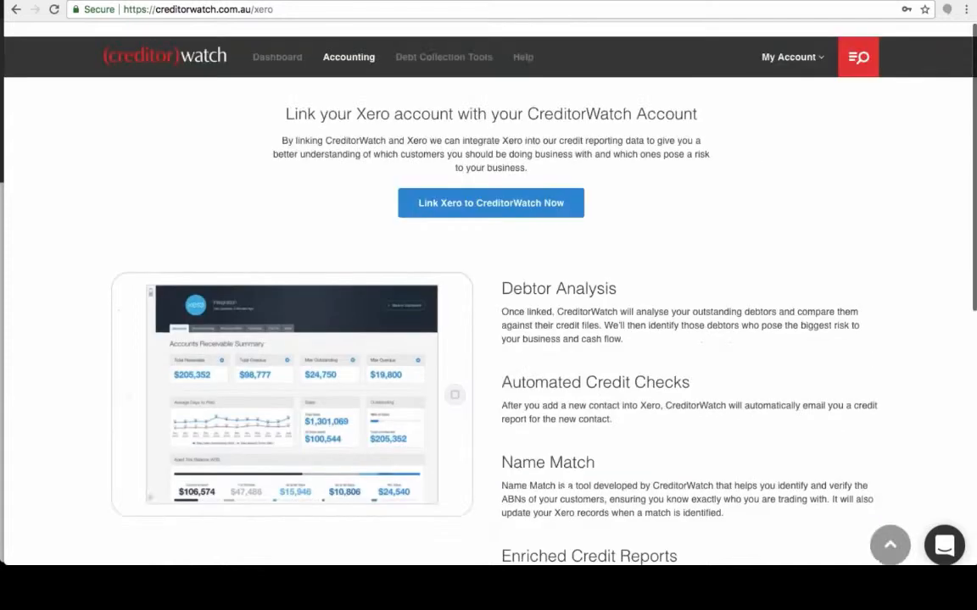
pyautogui.click(506, 190)
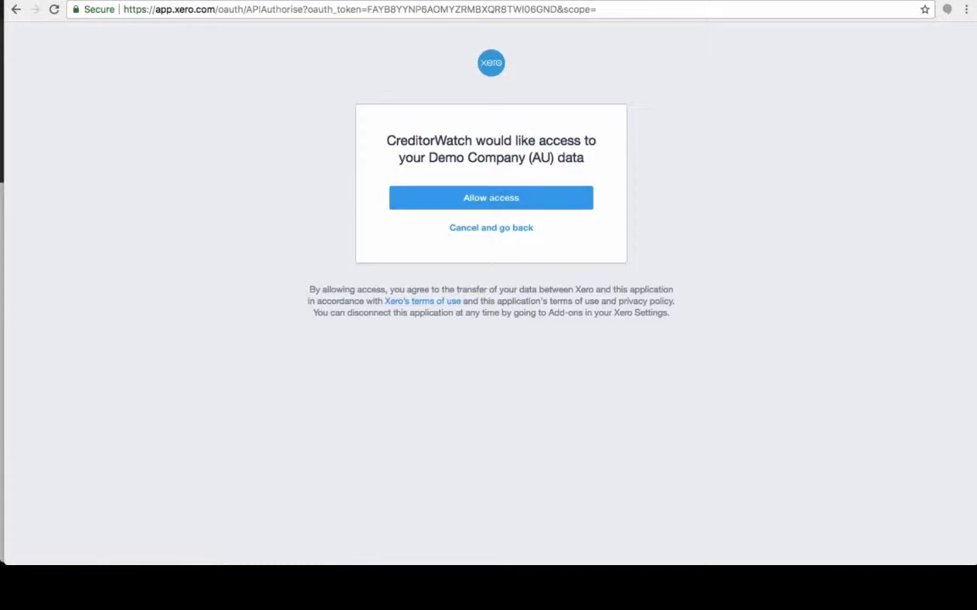
pyautogui.click(492, 201)
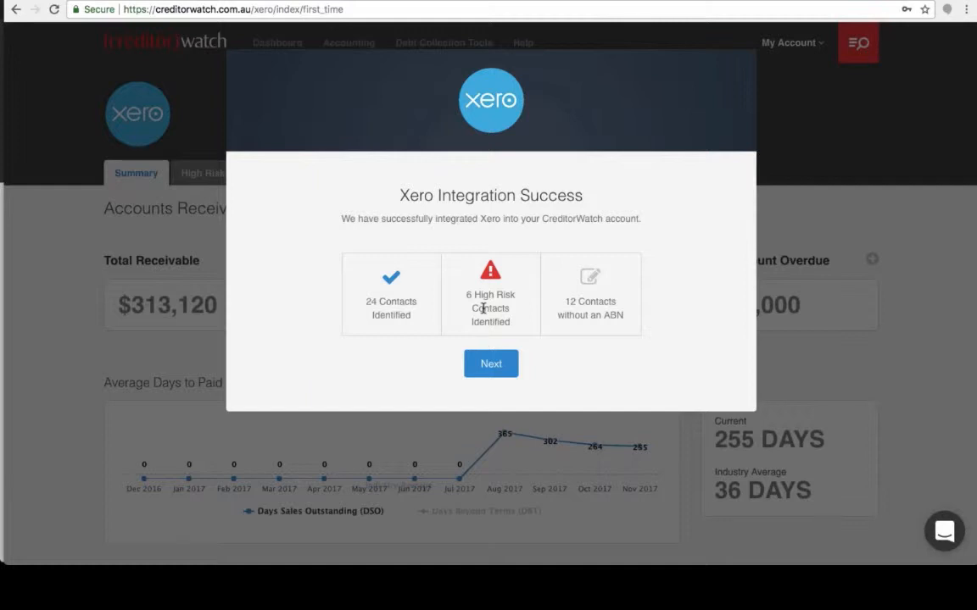
# Continue the Xero integration setup by adding all Xero contacts to monitoring and acknowledging the confirmation.
pyautogui.click(491, 365)
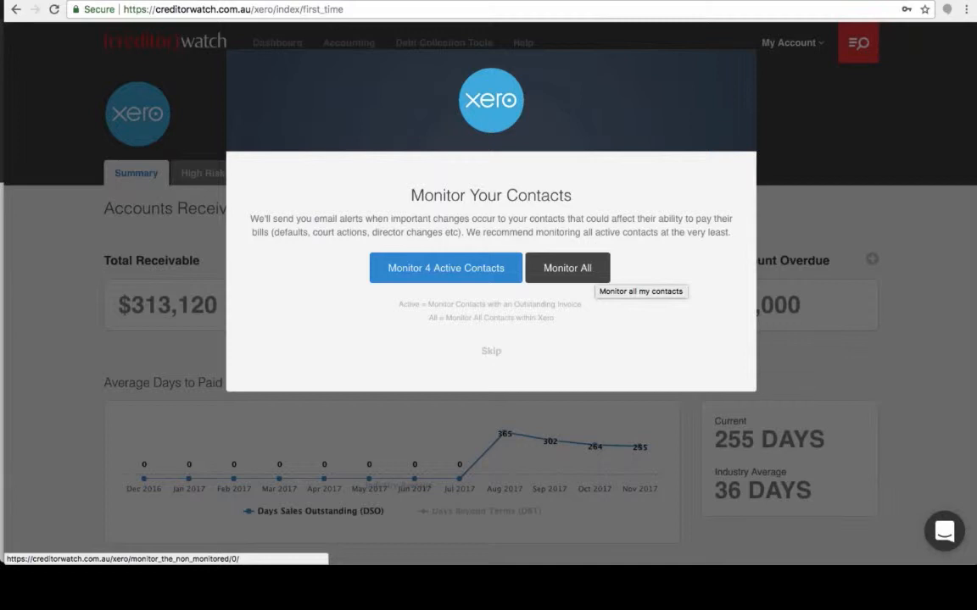
pyautogui.click(534, 250)
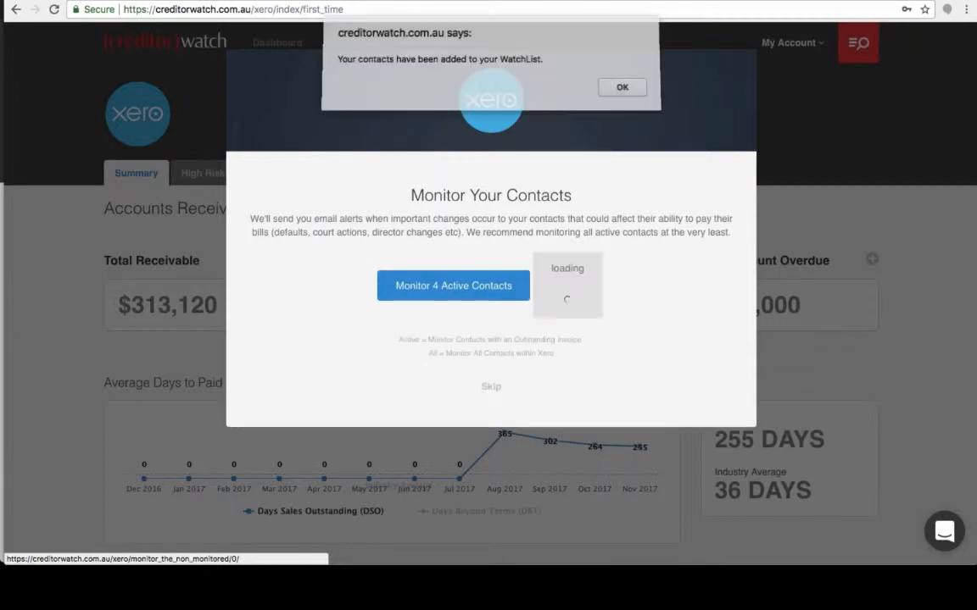
pyautogui.click(636, 91)
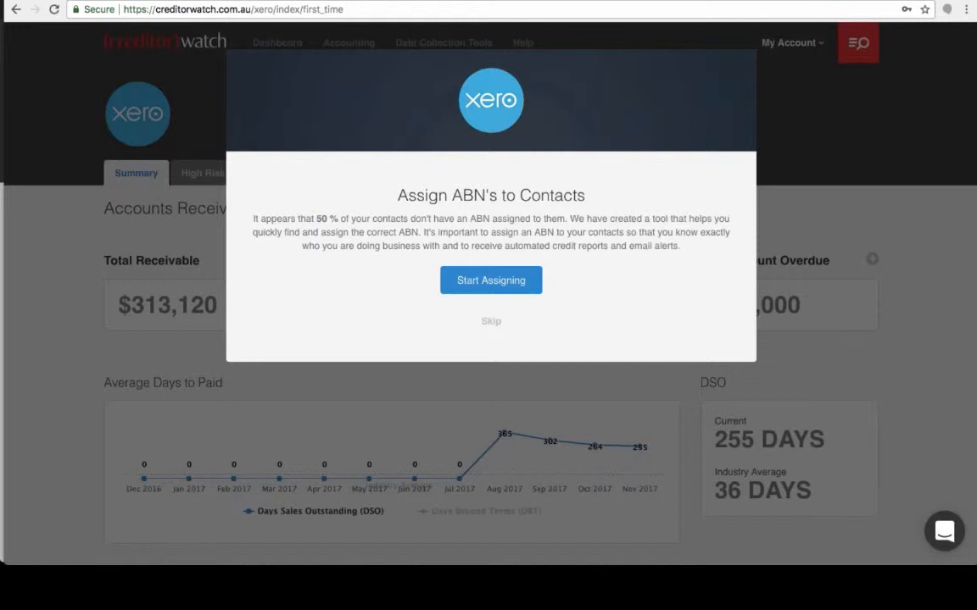
# Start assigning missing ABNs, matching Yarra Transport to Yarra Couriers (VIC 3133) and Marine Systems to the cancelled BETTER MARINE SYSTEMS entry.
pyautogui.click(495, 282)
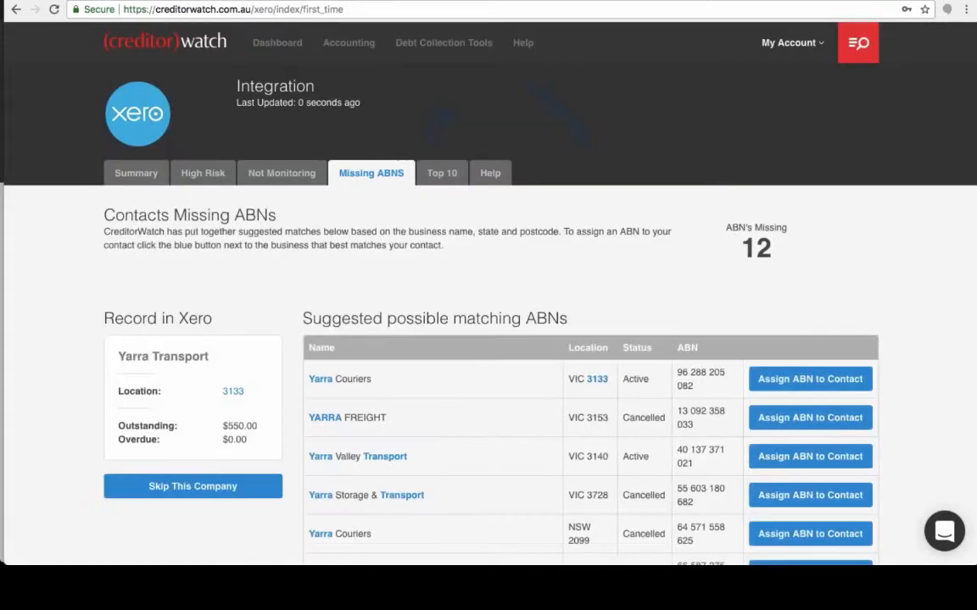
pyautogui.scroll(-1, 488, 306)
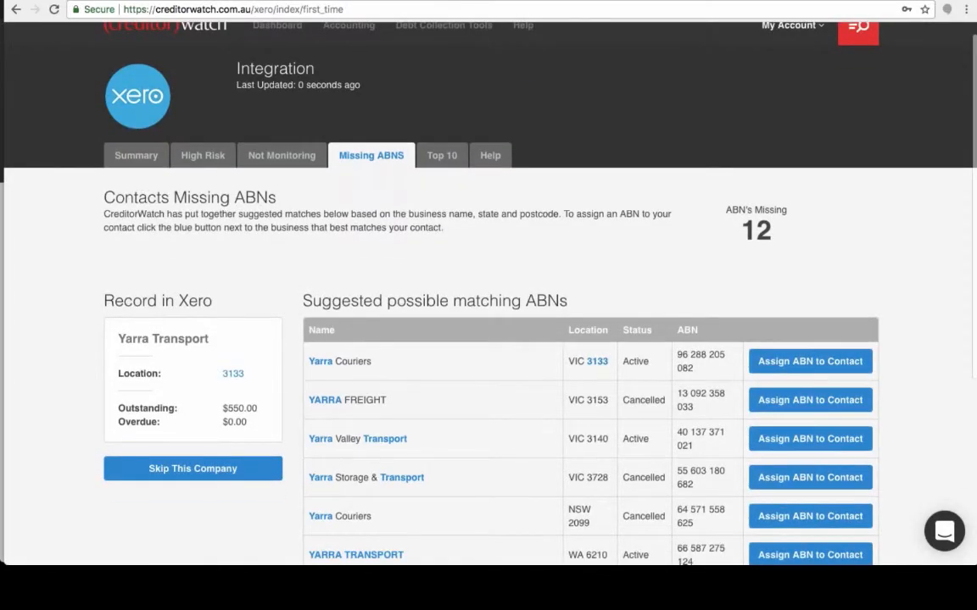
pyautogui.scroll(-5, 488, 305)
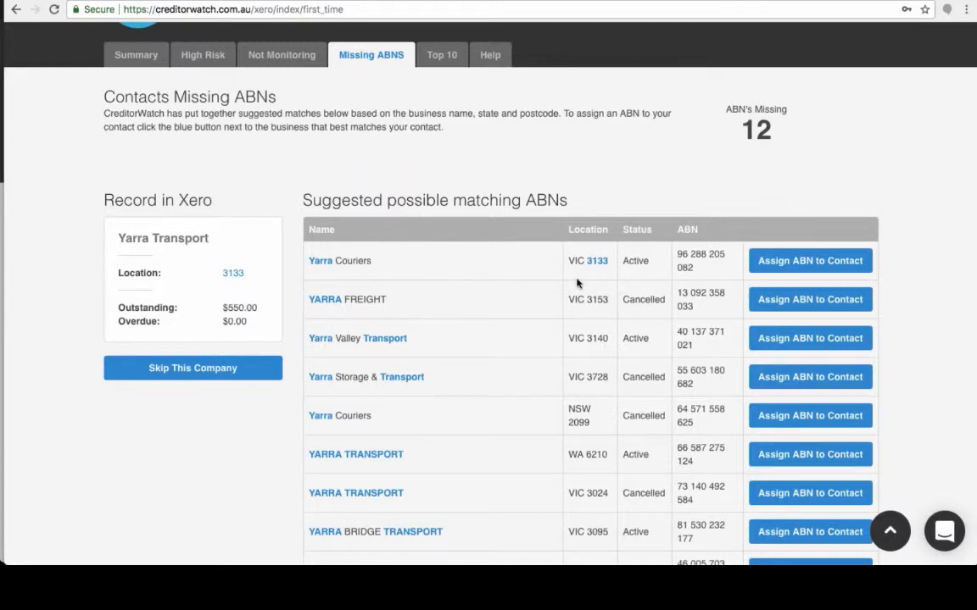
pyautogui.click(787, 264)
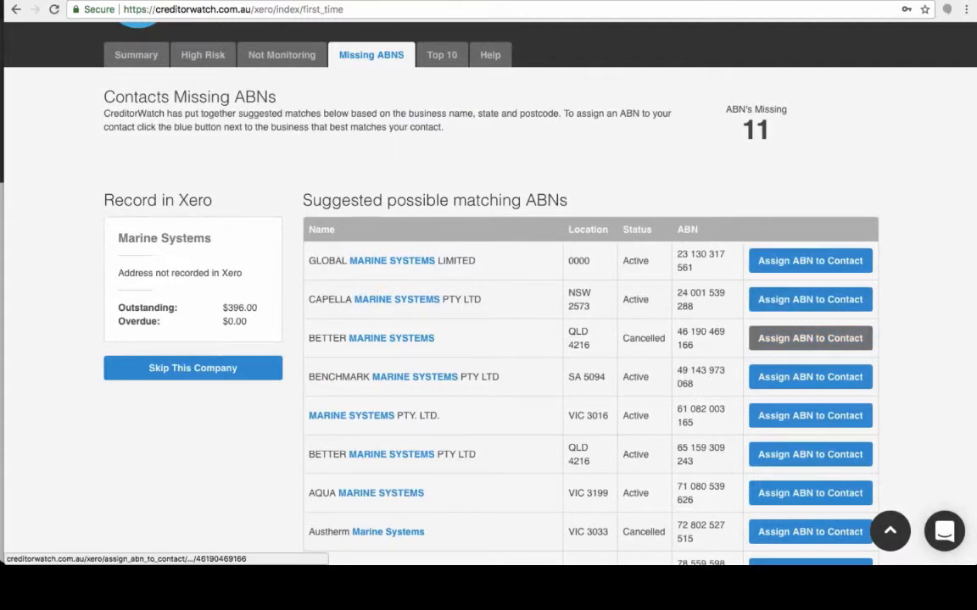
pyautogui.click(797, 338)
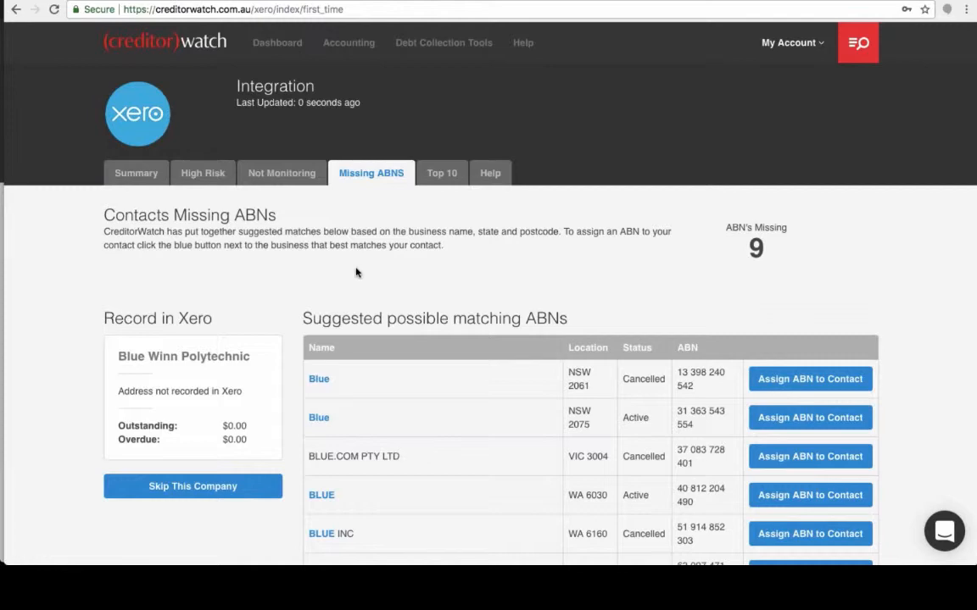
# Skip Blue Winn Polytechnic and review the suggested ABN matches for Boom FM.
pyautogui.click(192, 486)
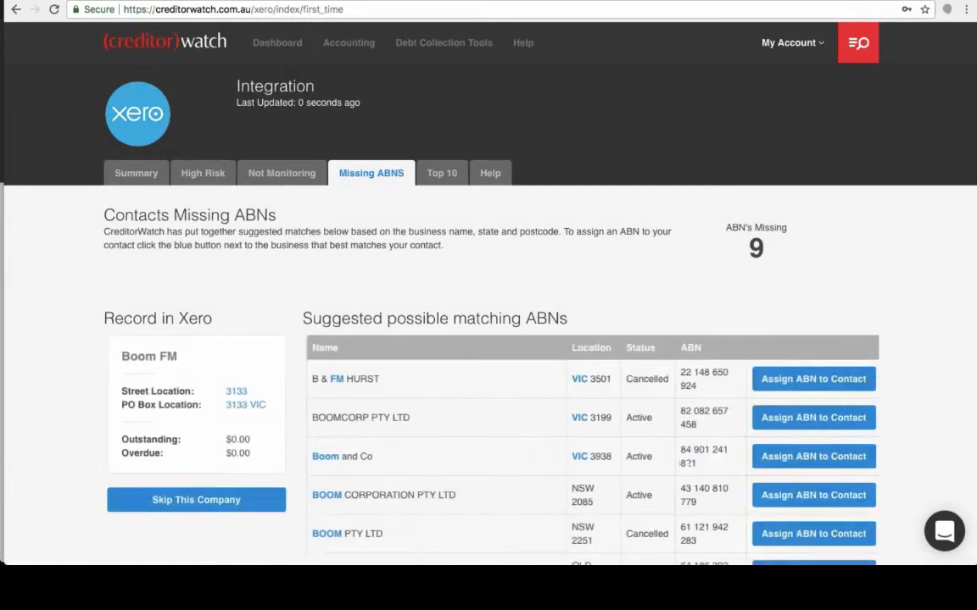
pyautogui.scroll(-1, 626, 555)
pyautogui.scroll(-2, 626, 551)
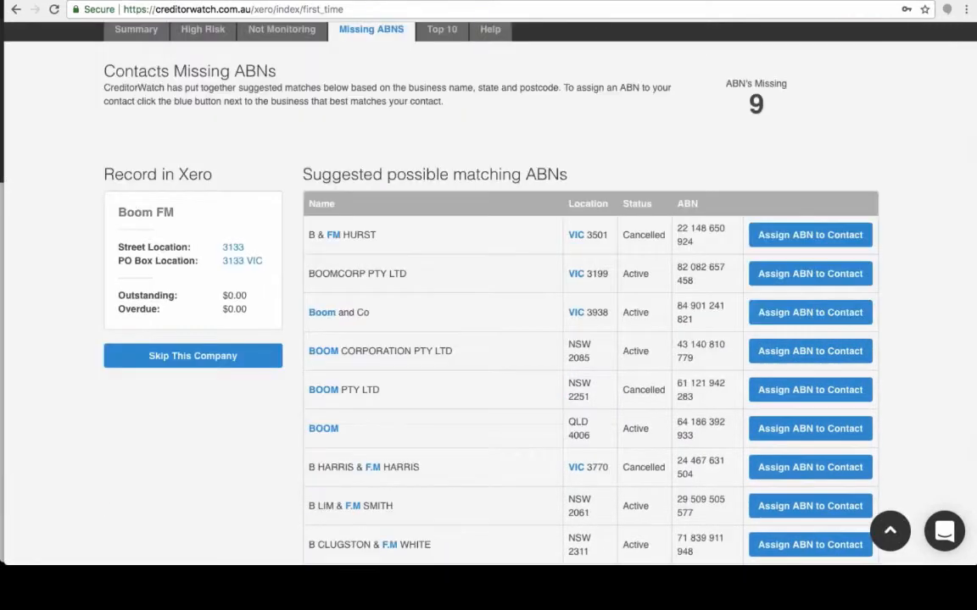
pyautogui.scroll(2, 626, 551)
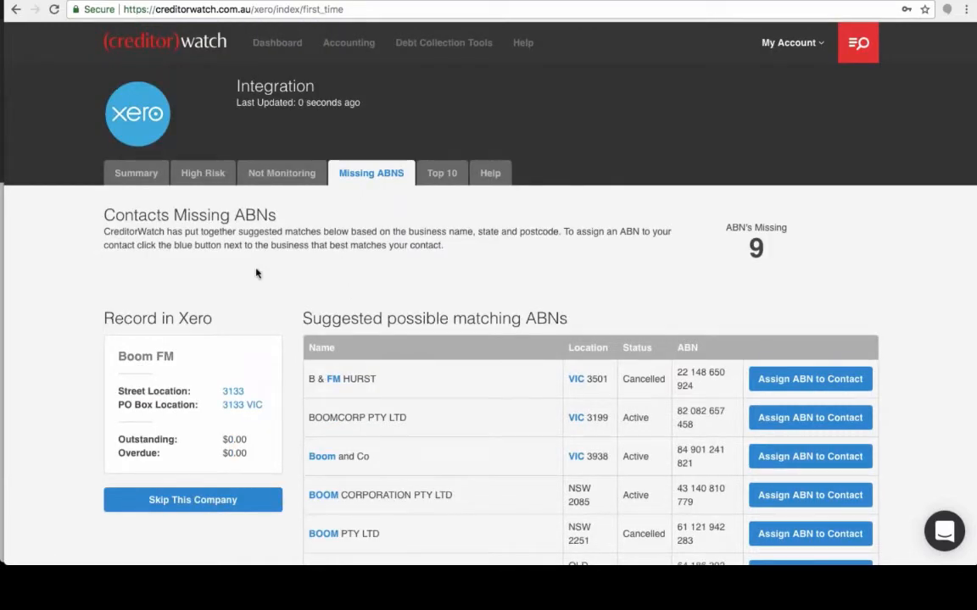
# Review the Accounts Receivable Summary and examine the outstanding accounts breakdown behind Total Receivable.
pyautogui.click(138, 174)
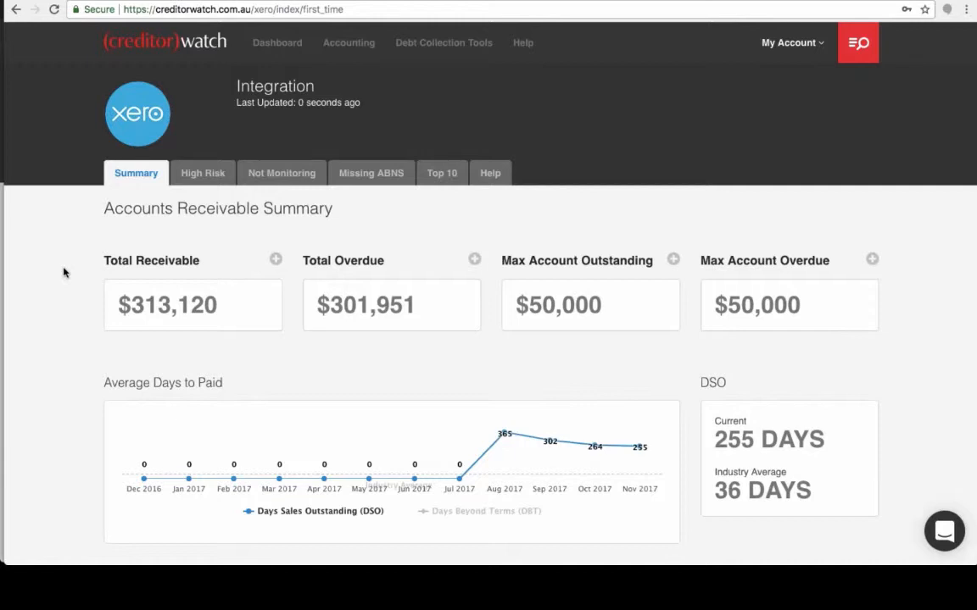
pyautogui.scroll(-3, 63, 273)
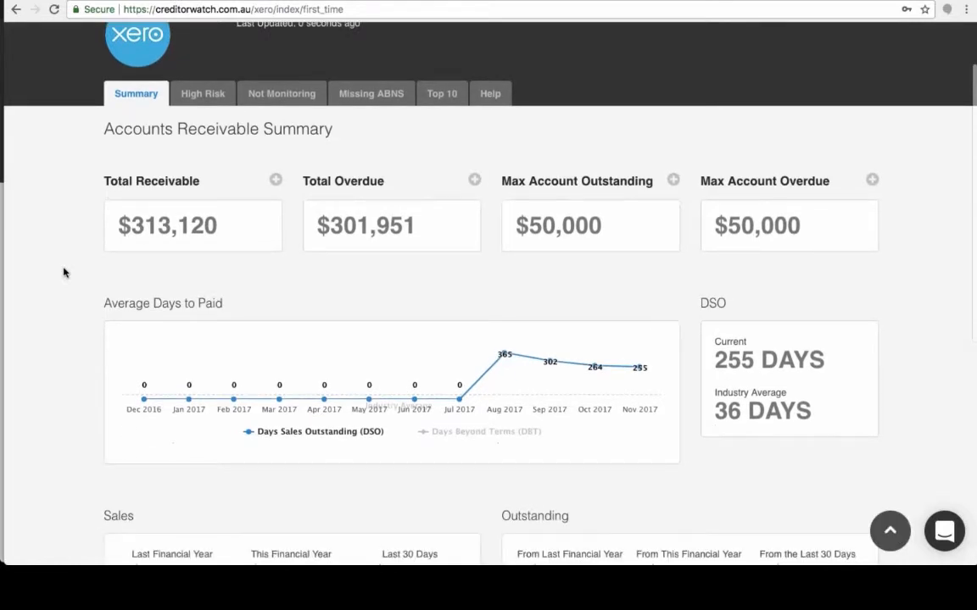
pyautogui.scroll(-1, 64, 272)
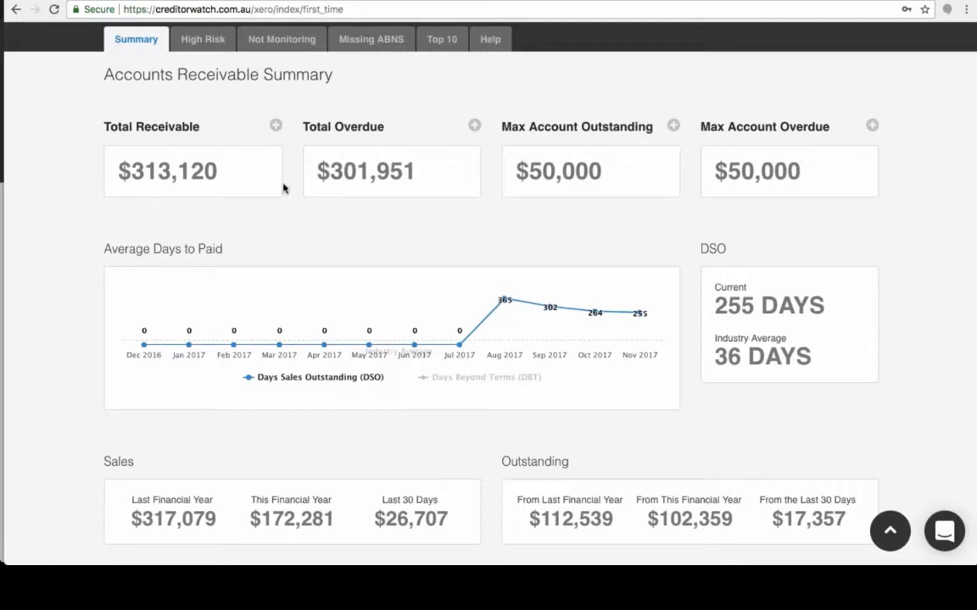
pyautogui.click(276, 126)
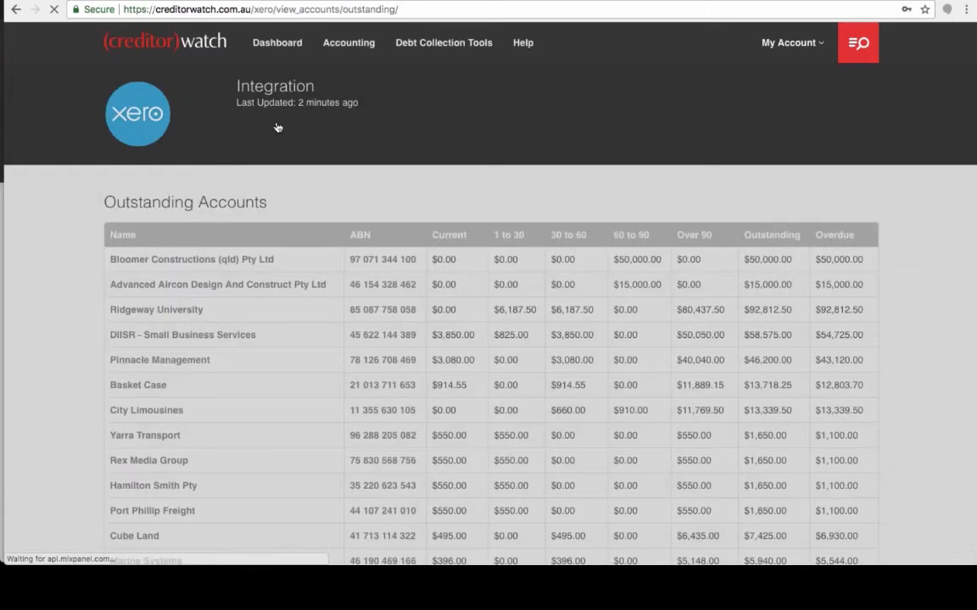
pyautogui.scroll(-1, 489, 339)
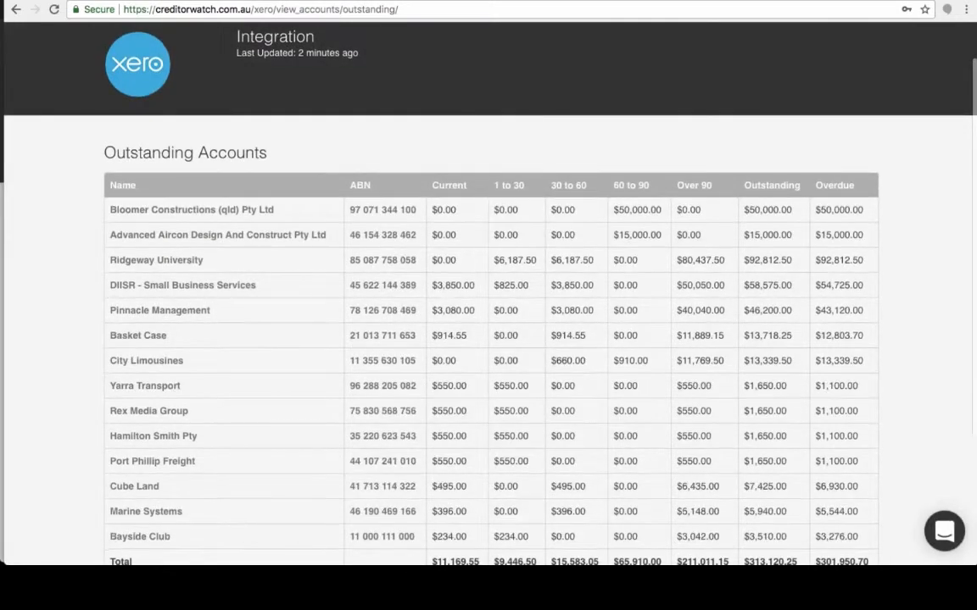
pyautogui.scroll(-1, 488, 339)
pyautogui.scroll(-2, 488, 339)
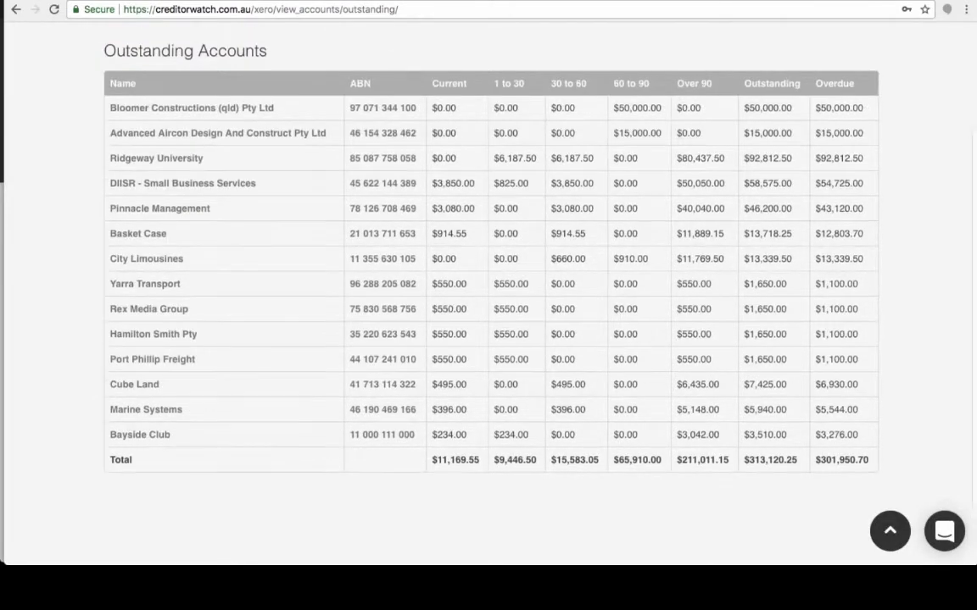
pyautogui.scroll(1, 488, 339)
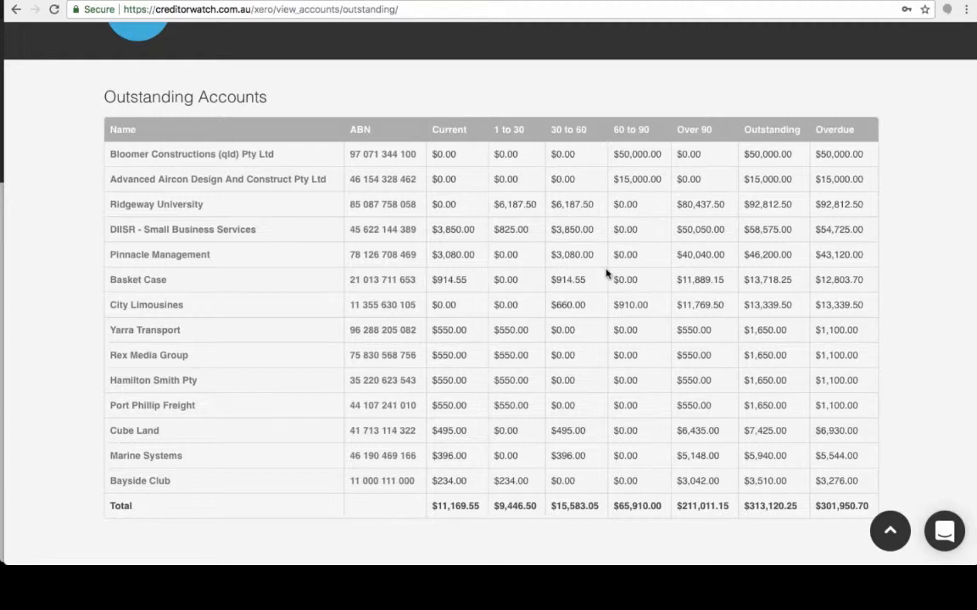
# Return to the Accounts Receivable Summary, skipping the contact monitoring and ABN assignment prompts.
pyautogui.hscroll(-5, 606, 273)
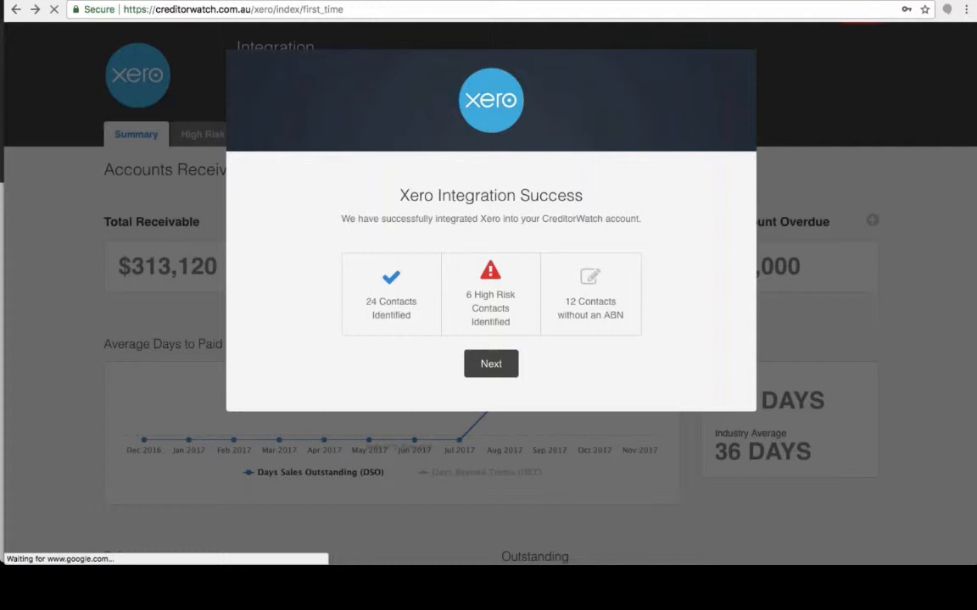
pyautogui.click(491, 363)
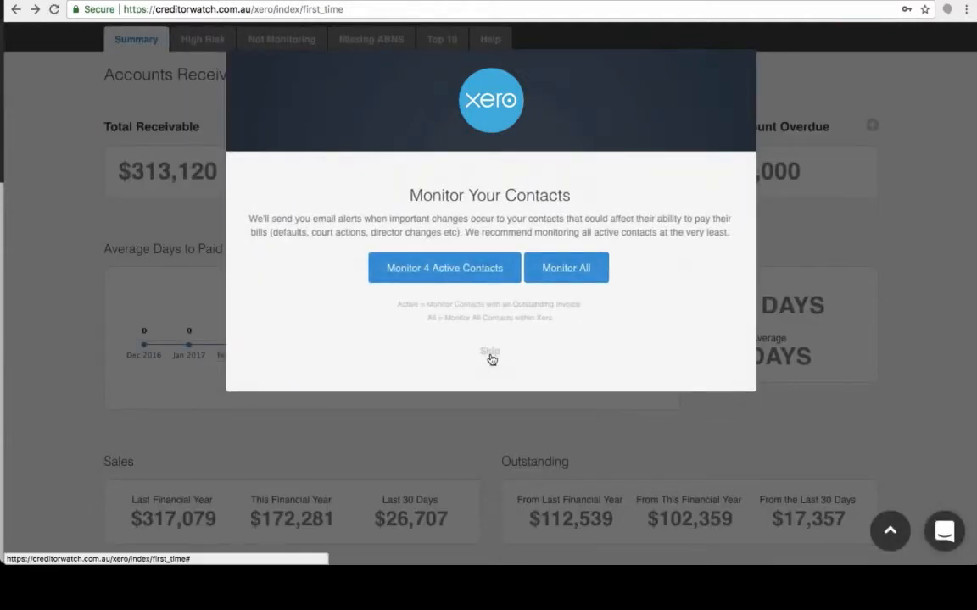
pyautogui.click(491, 352)
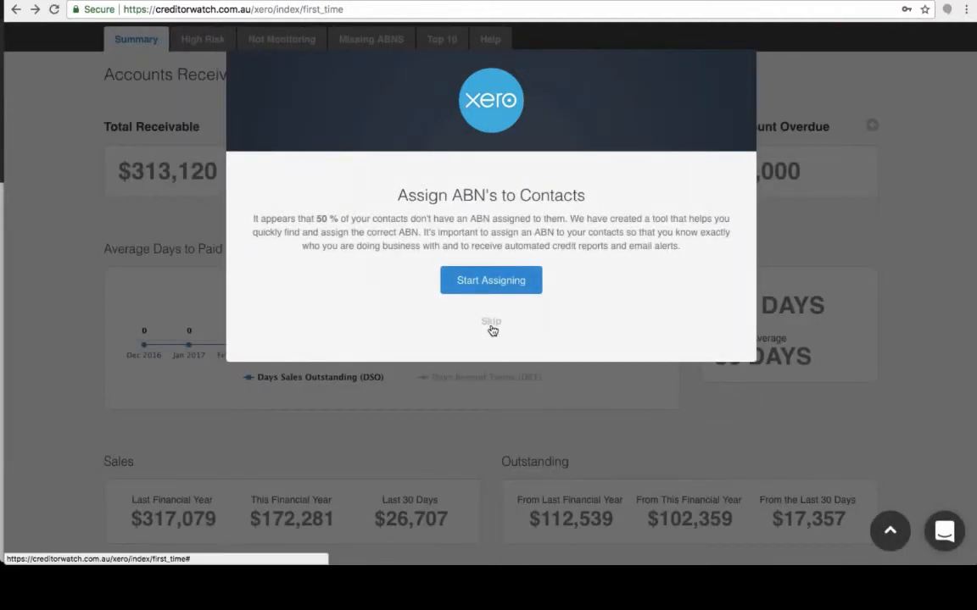
pyautogui.click(492, 326)
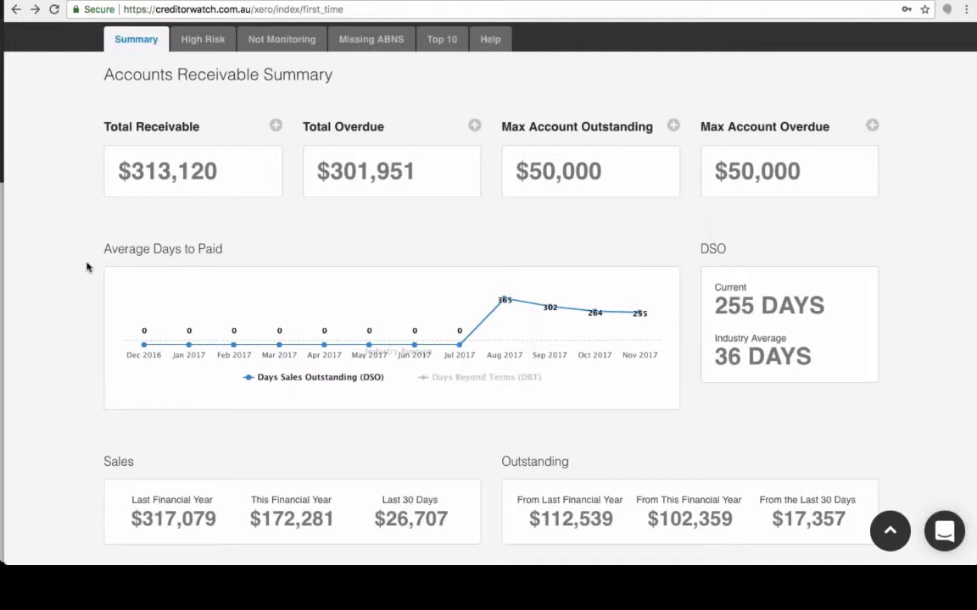
# Show Days Beyond Terms (DBT) and hide Days Sales Outstanding (DSO) in the Average Days to Paid chart.
pyautogui.scroll(1, 86, 267)
pyautogui.scroll(-2, 86, 268)
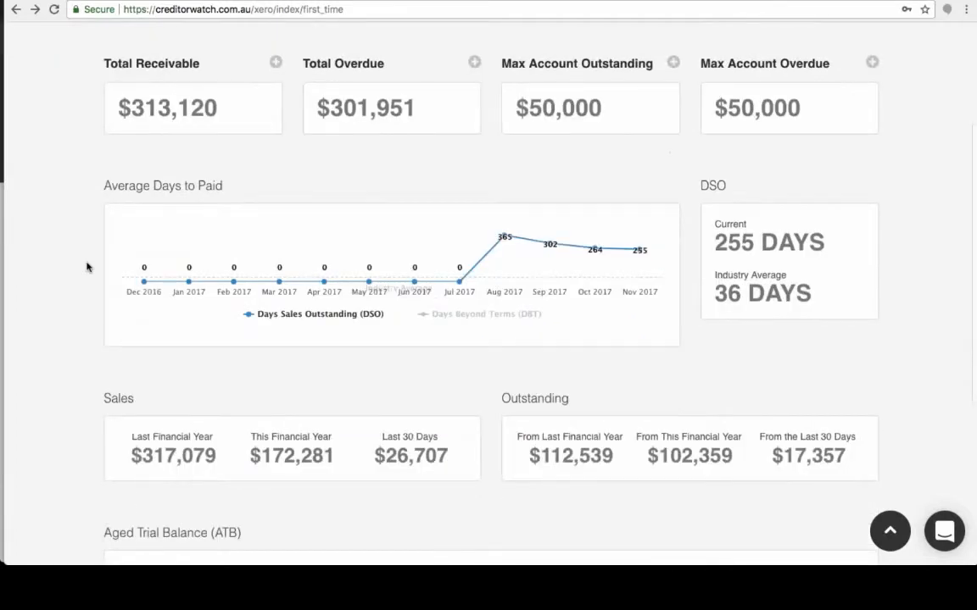
pyautogui.click(458, 316)
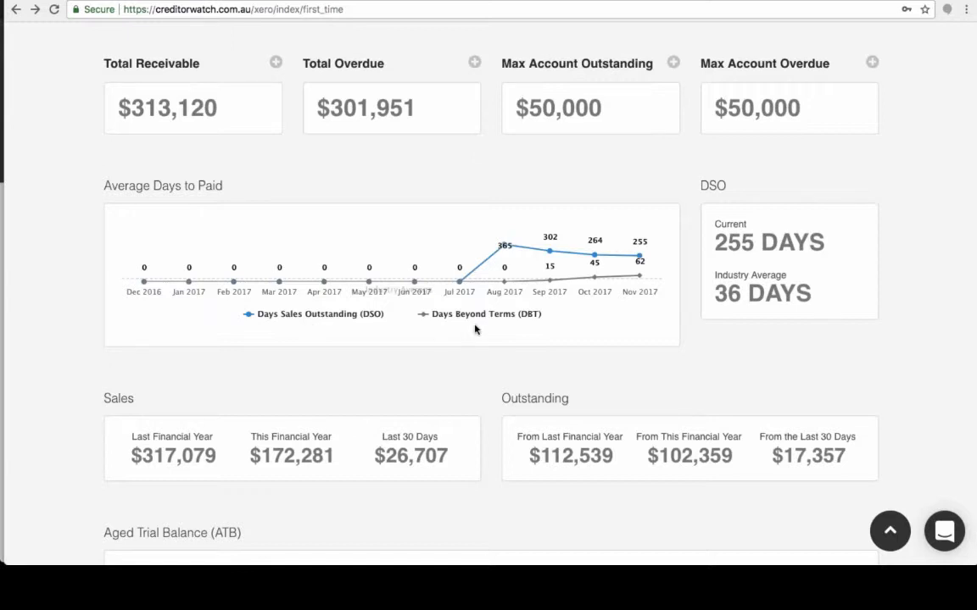
pyautogui.click(369, 315)
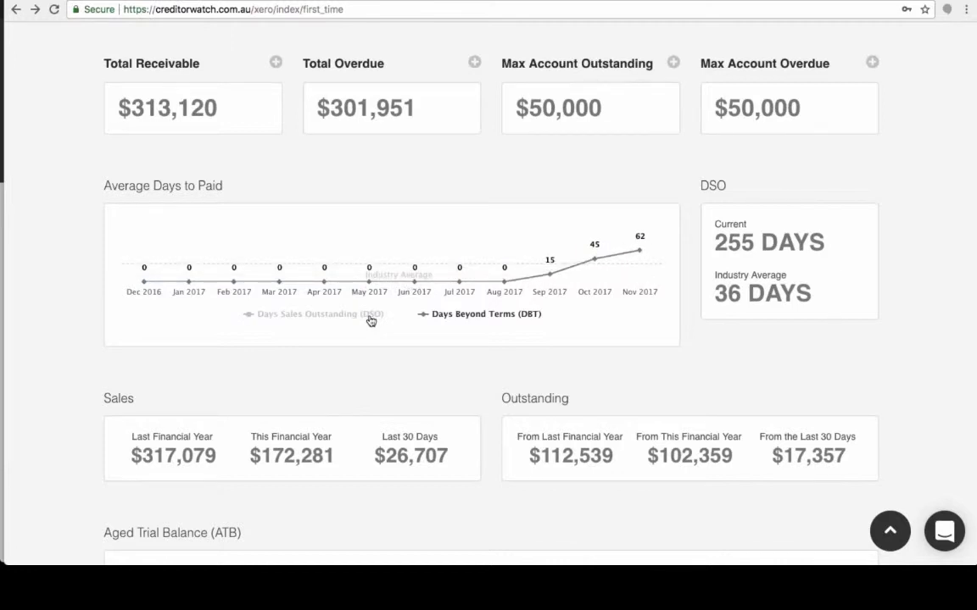
# Read the help definitions of the DSO and DBT ratios, then return to the Accounts Receivable Summary.
pyautogui.scroll(5, 370, 321)
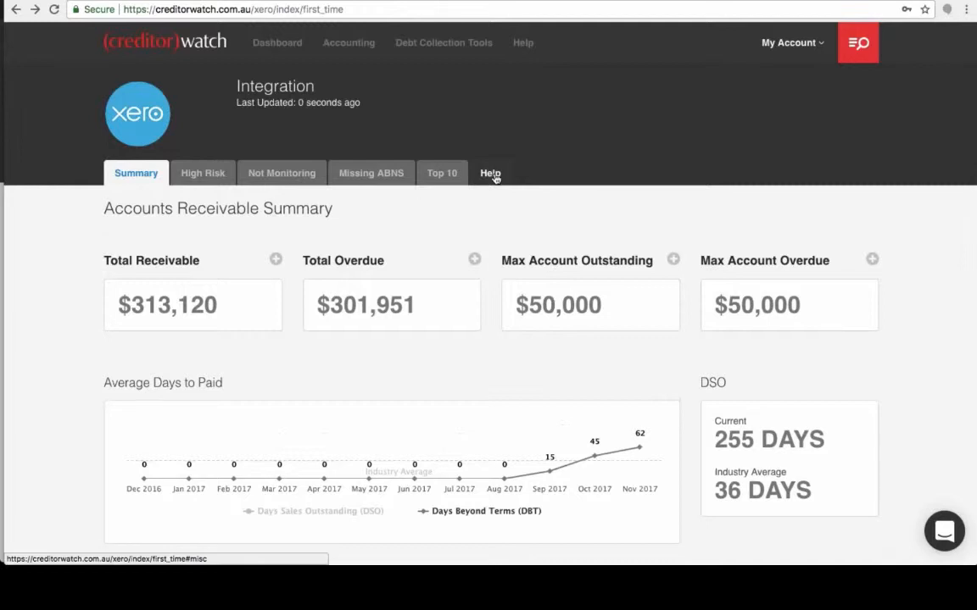
pyautogui.click(491, 174)
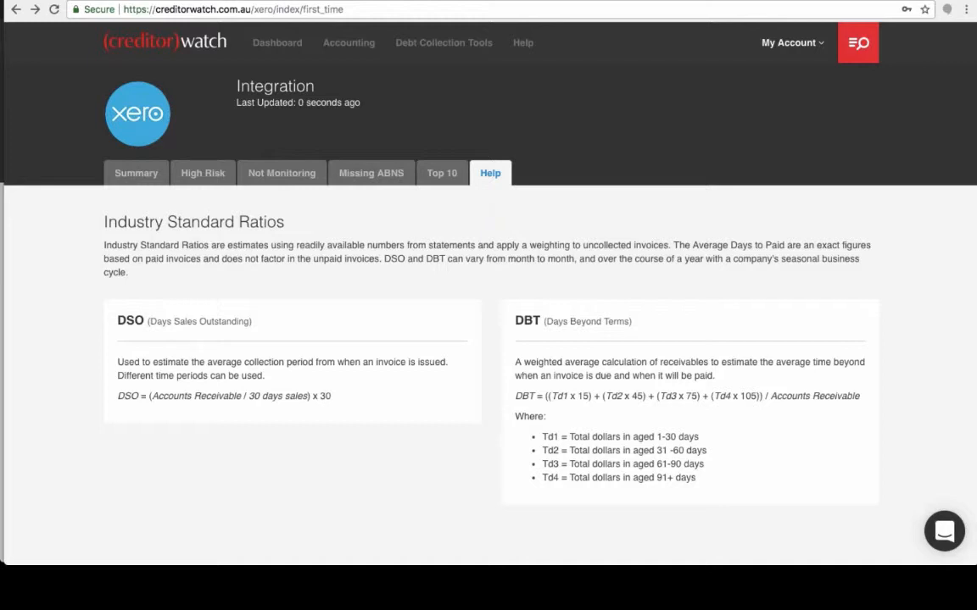
pyautogui.scroll(-1, 488, 339)
pyautogui.scroll(-2, 489, 339)
pyautogui.scroll(3, 488, 339)
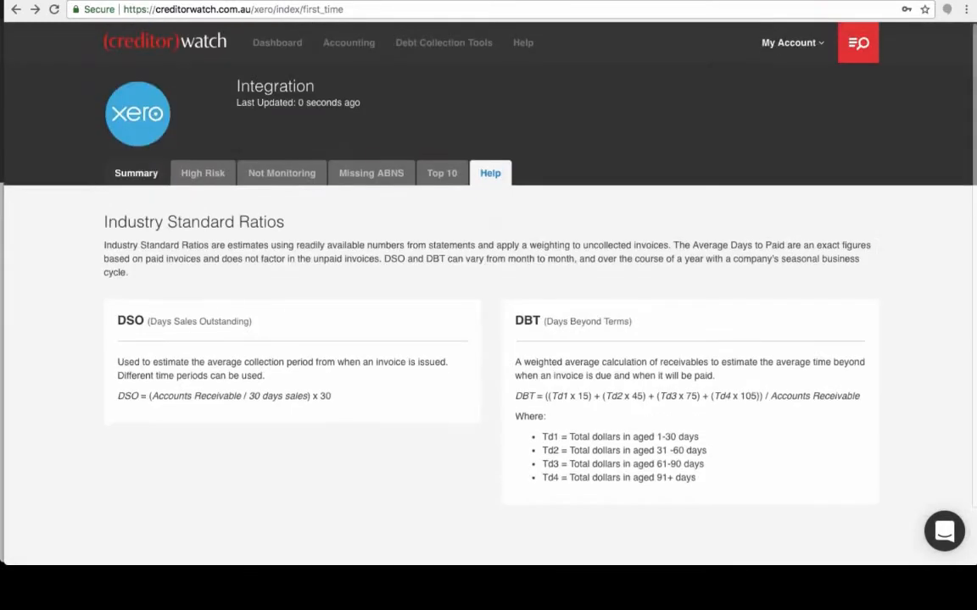
pyautogui.click(136, 173)
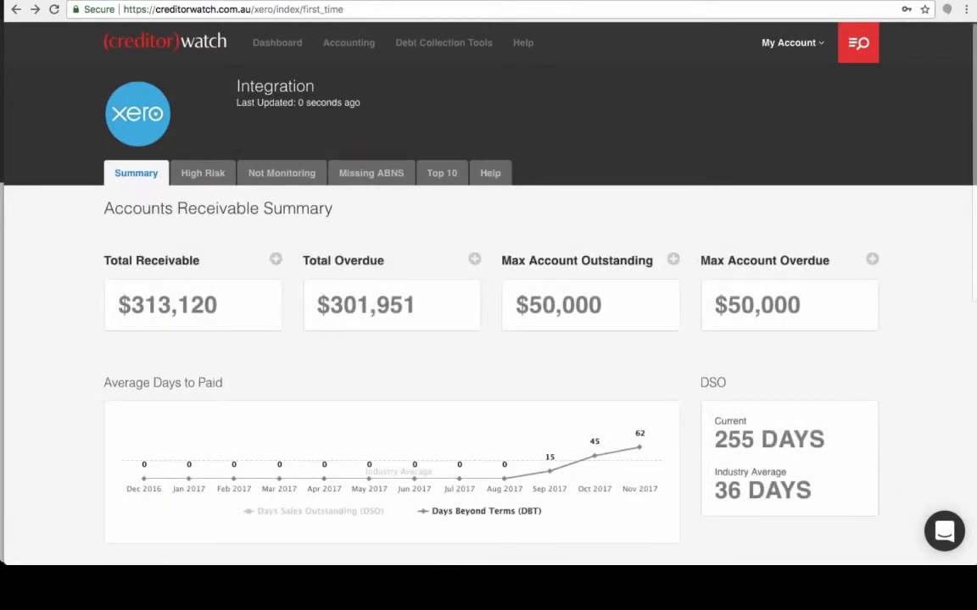
# Review the Sales, Outstanding and Aged Trial Balance (ATB) sections of the Accounts Receivable Summary.
pyautogui.scroll(-5, 488, 340)
pyautogui.scroll(-3, 488, 339)
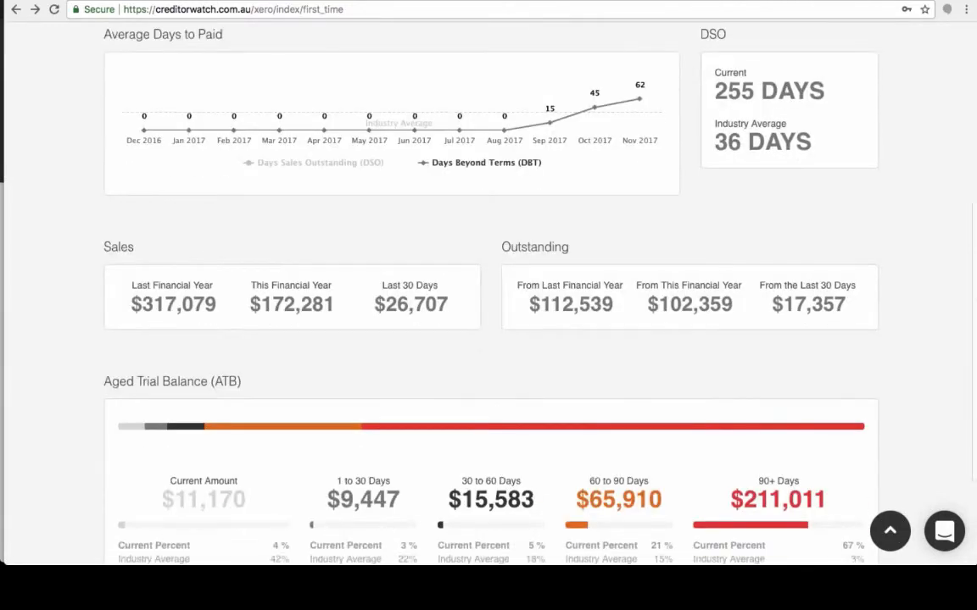
pyautogui.scroll(-4, 145, 444)
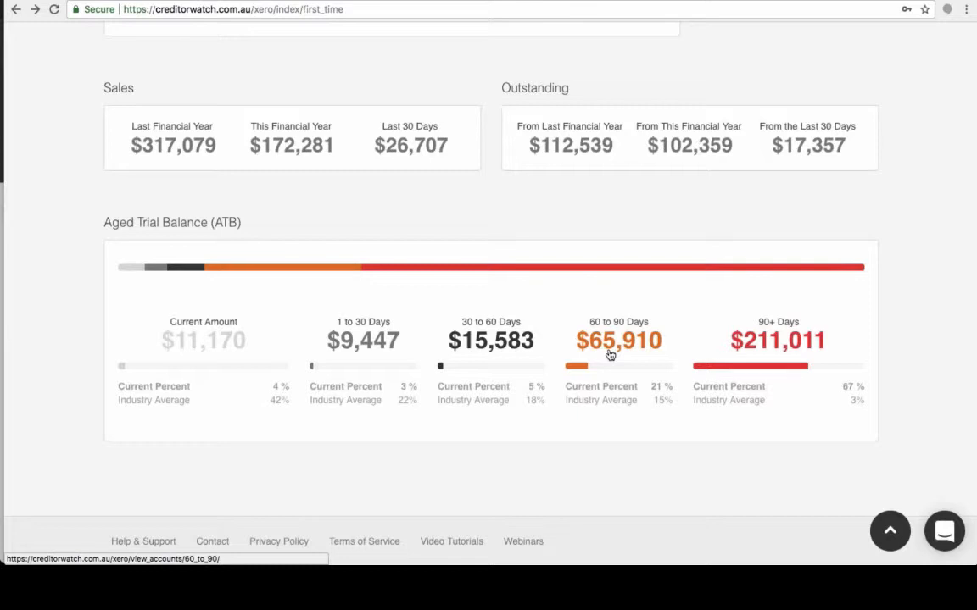
pyautogui.scroll(10, 609, 354)
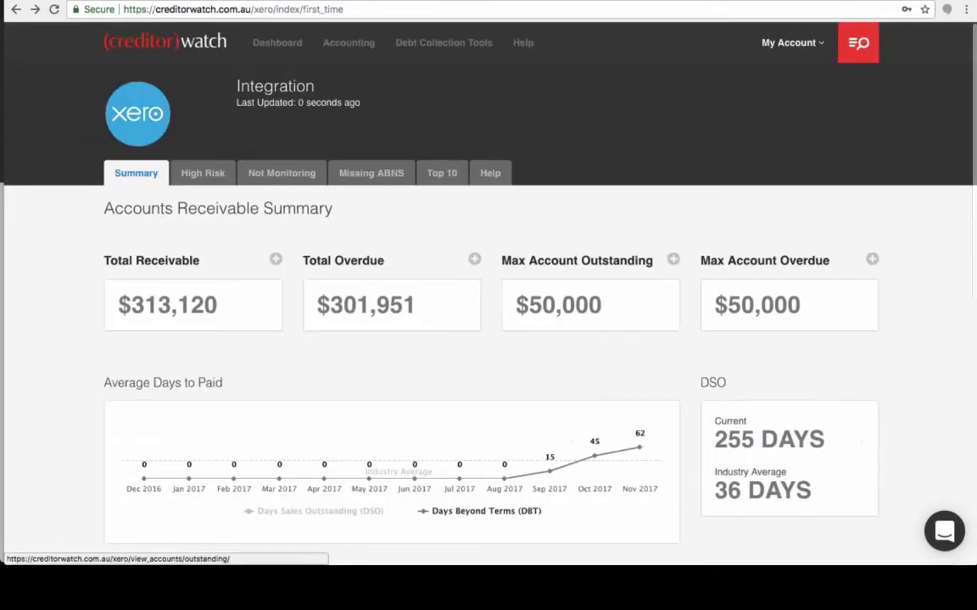
# Open the High Risk contacts list and examine each contact's outstanding and overdue amounts and risk factors.
pyautogui.click(203, 173)
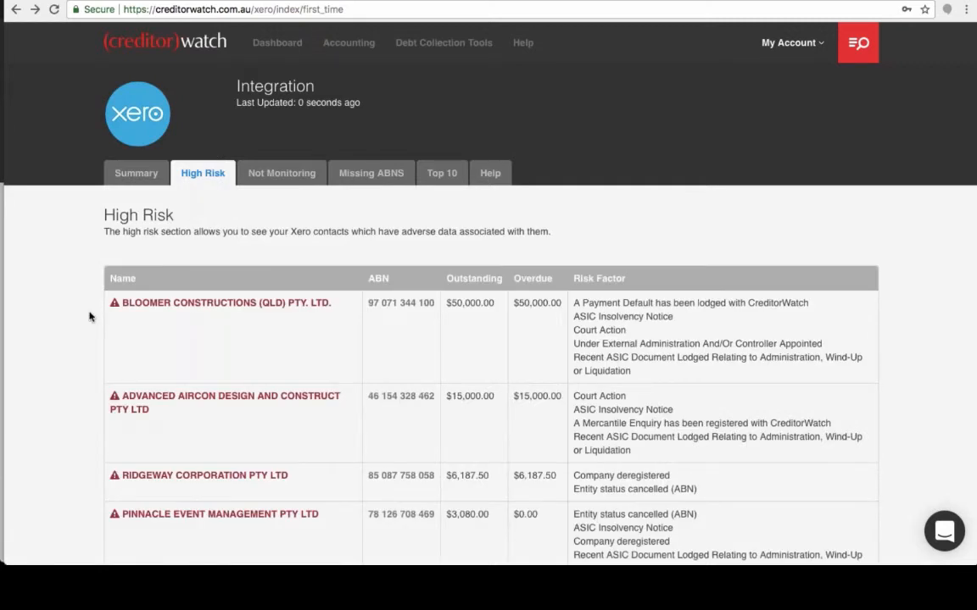
pyautogui.scroll(-2, 89, 317)
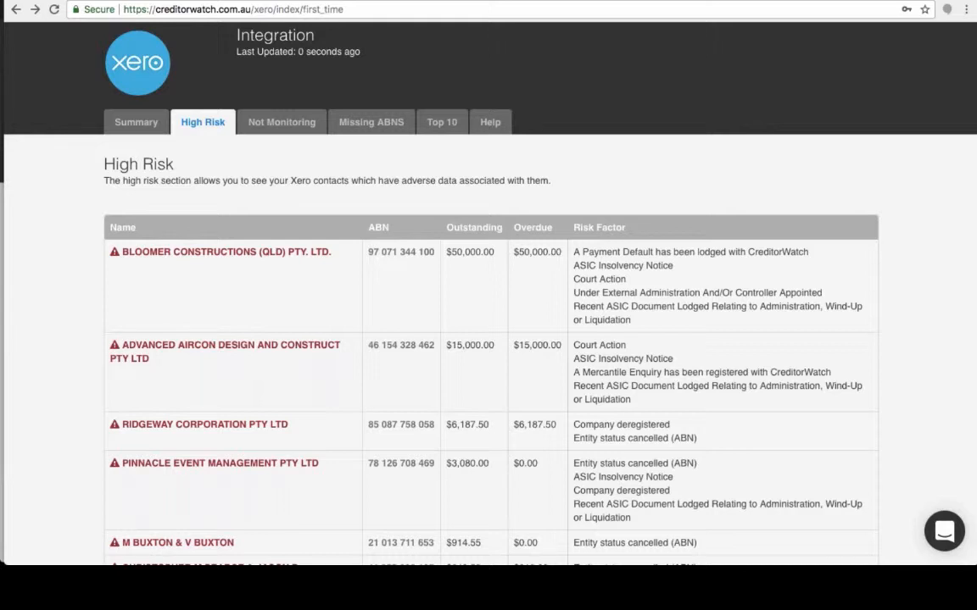
pyautogui.scroll(-2, 489, 339)
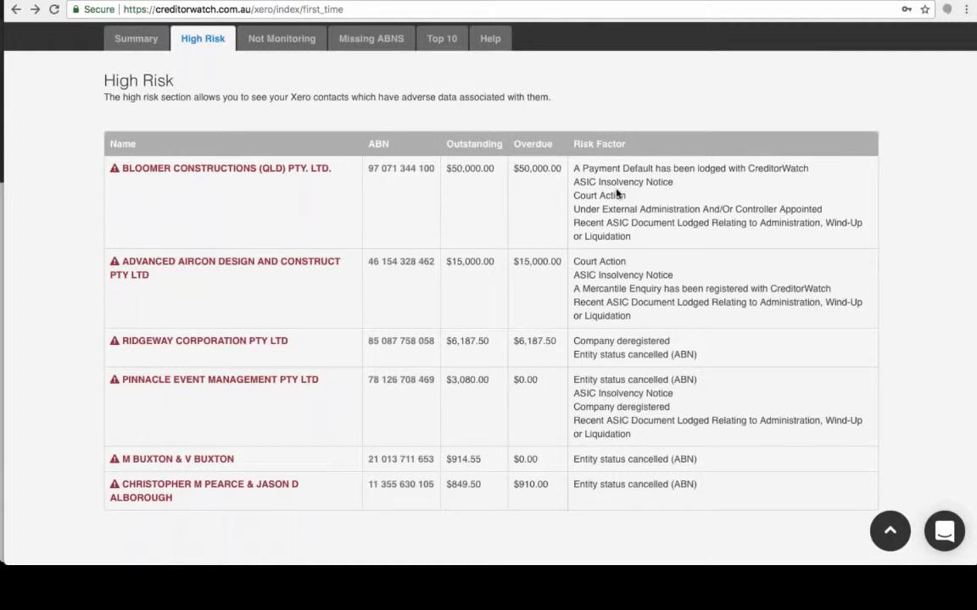
# Open the credit profile of Bloomer Constructions (QLD) Pty. Ltd., review its summary and return to the High Risk list.
pyautogui.click(240, 170)
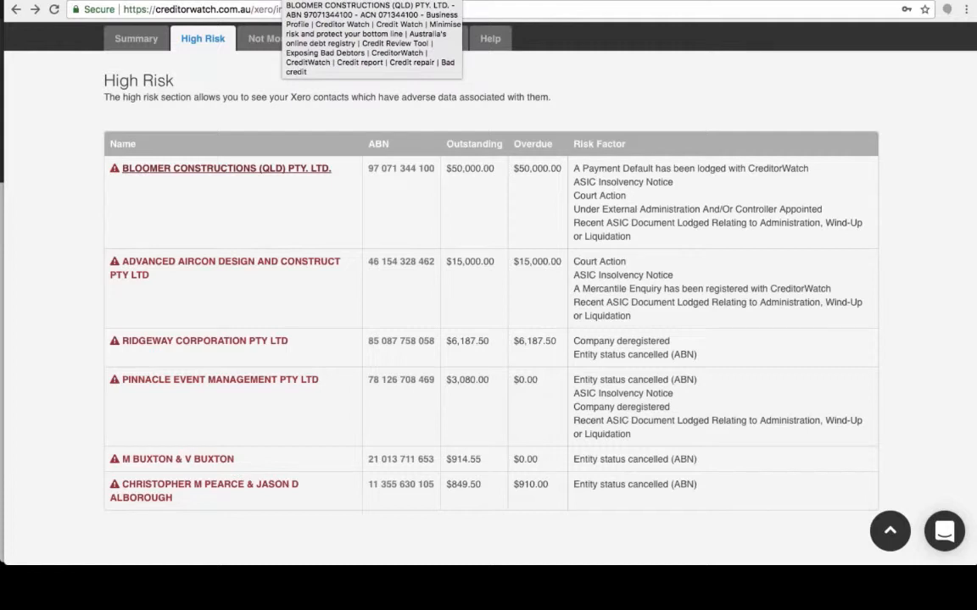
pyautogui.click(281, 1)
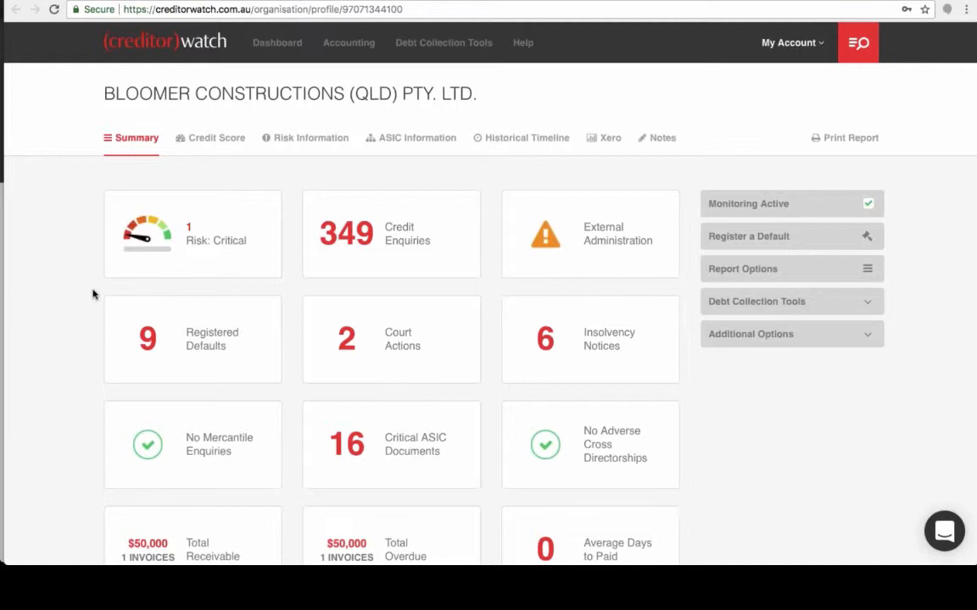
pyautogui.scroll(-1, 93, 294)
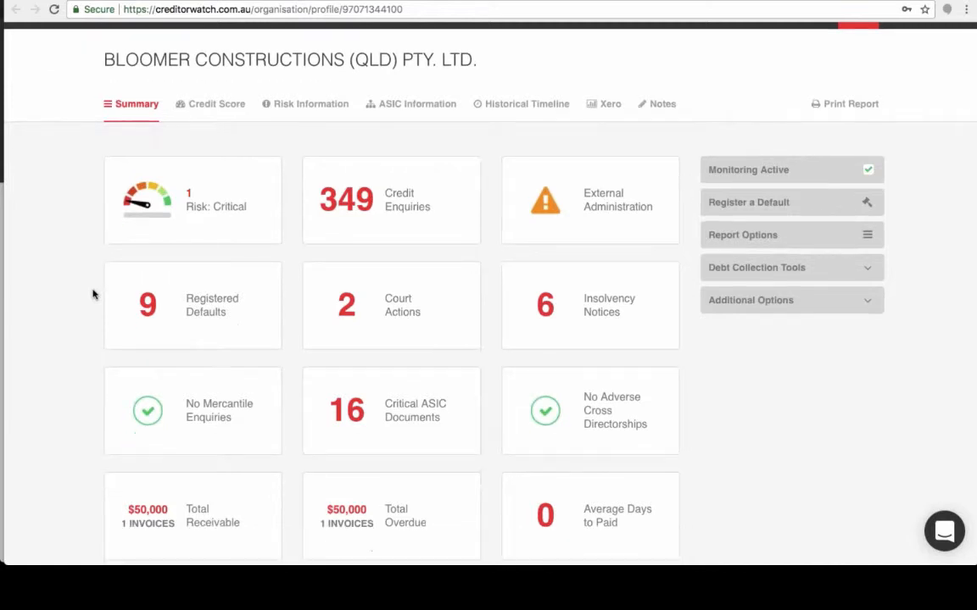
pyautogui.scroll(-1, 93, 294)
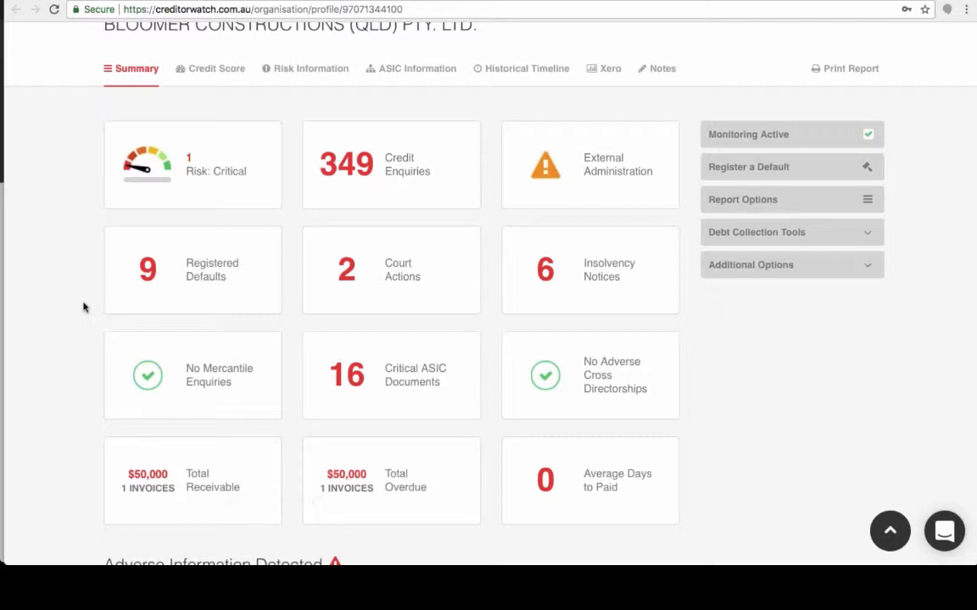
pyautogui.scroll(2, 83, 307)
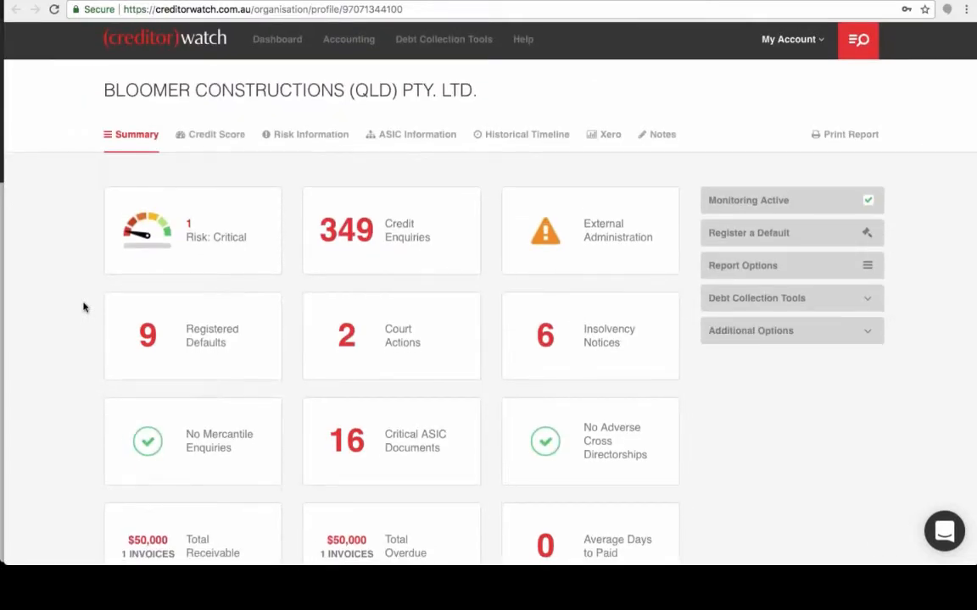
pyautogui.scroll(-2, 83, 307)
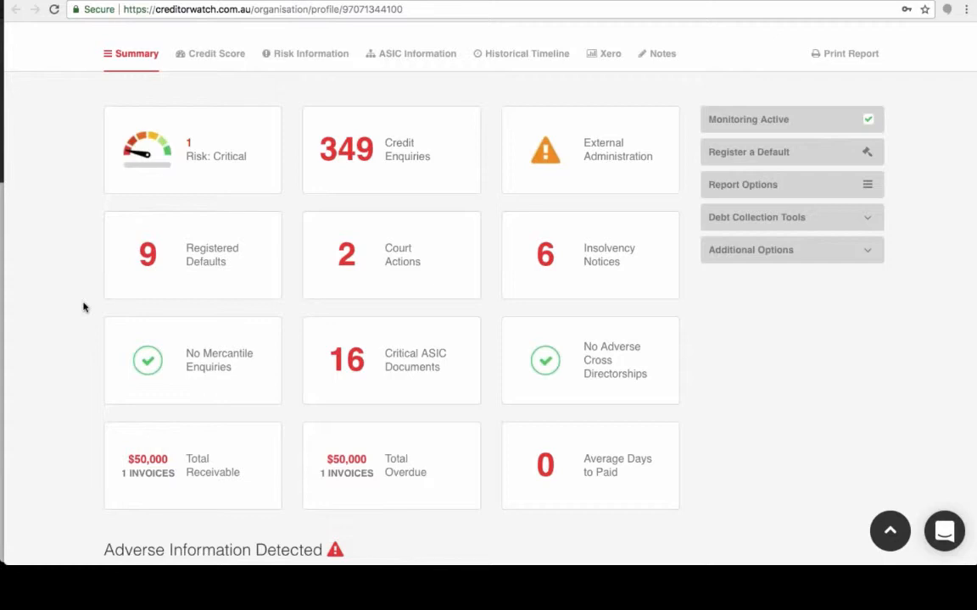
pyautogui.scroll(2, 84, 306)
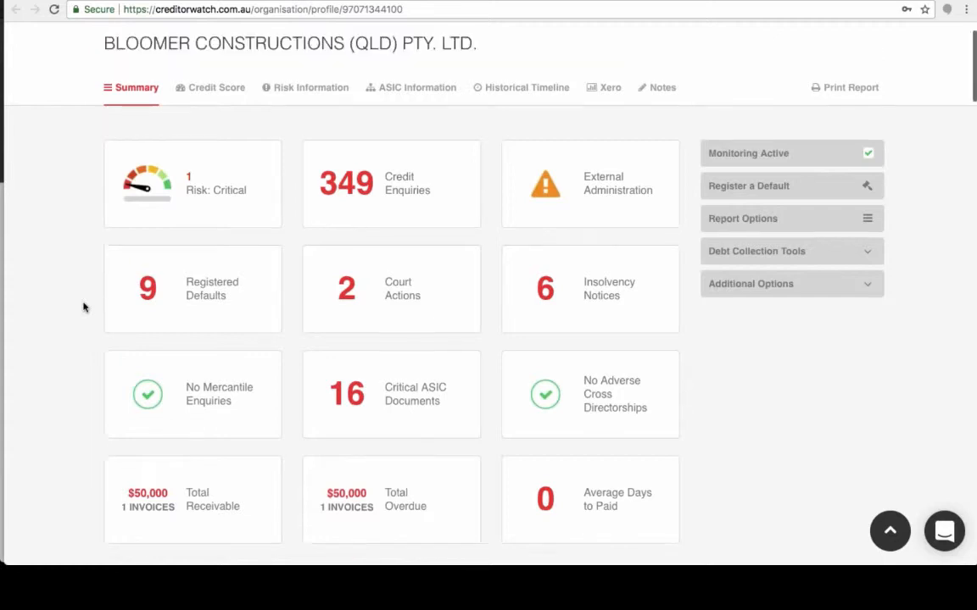
pyautogui.click(167, 1)
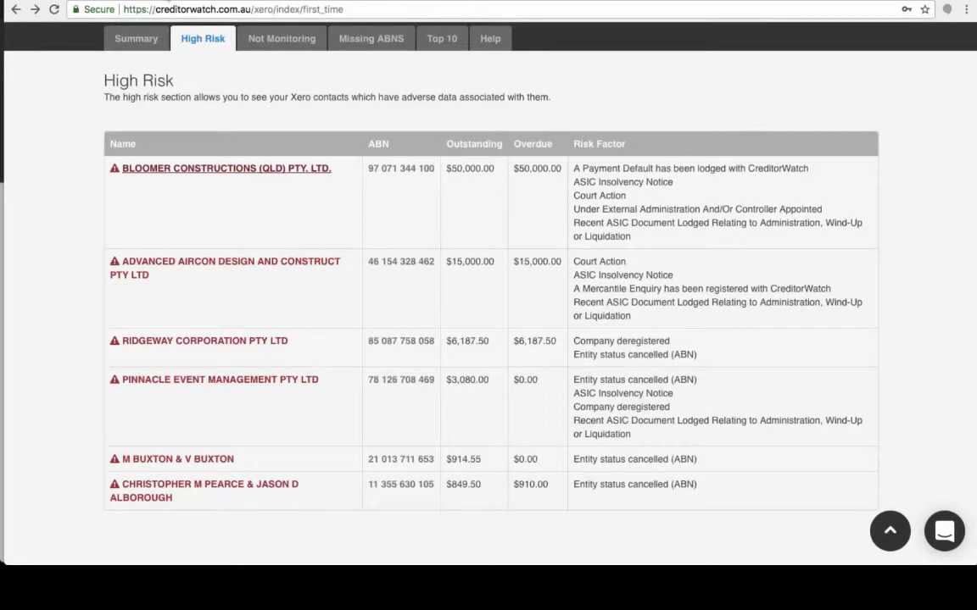
# Monitor the 4 active contacts not yet being monitored, as well as the remaining contact Bank West.
pyautogui.scroll(2, 251, 223)
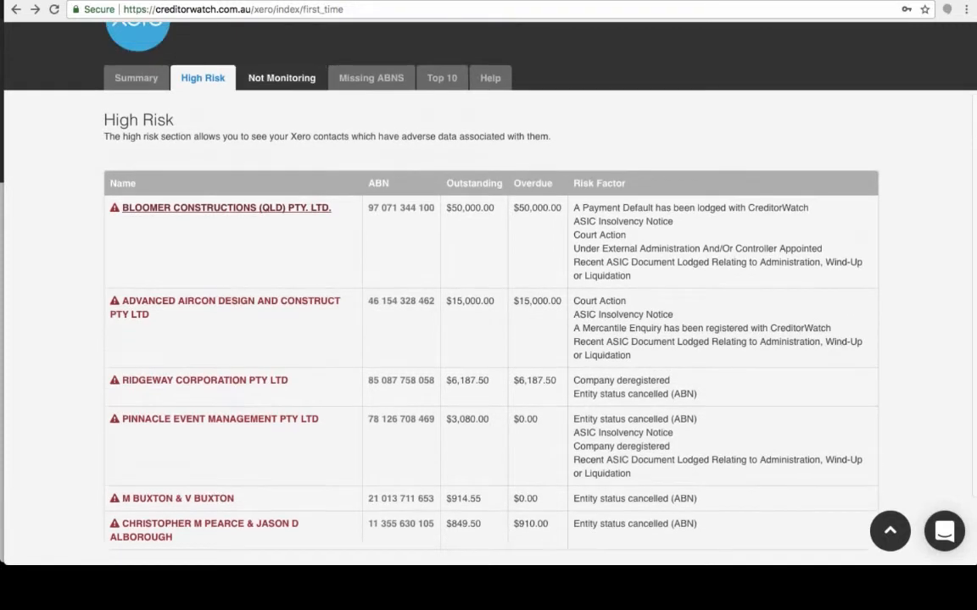
pyautogui.click(281, 134)
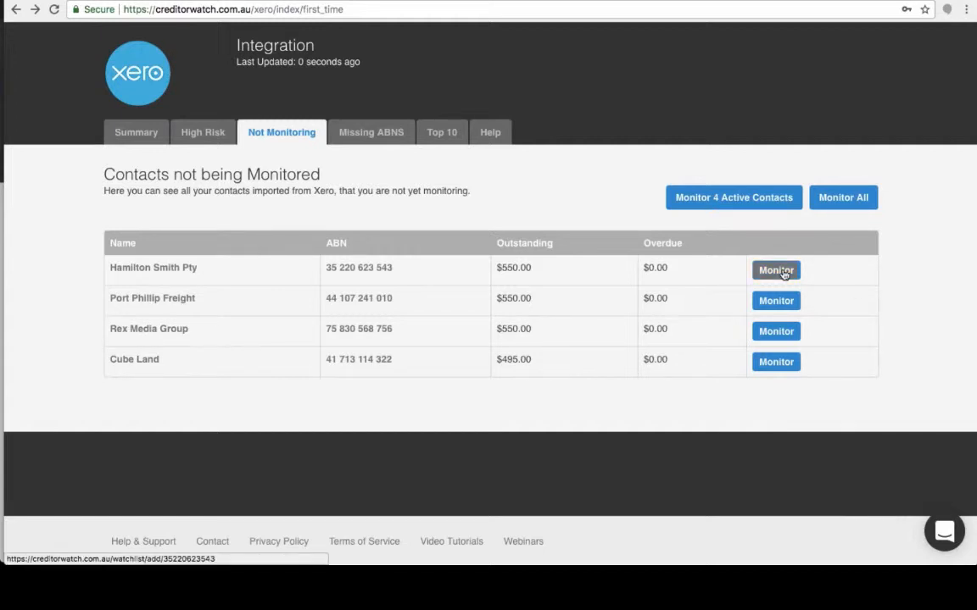
pyautogui.click(746, 206)
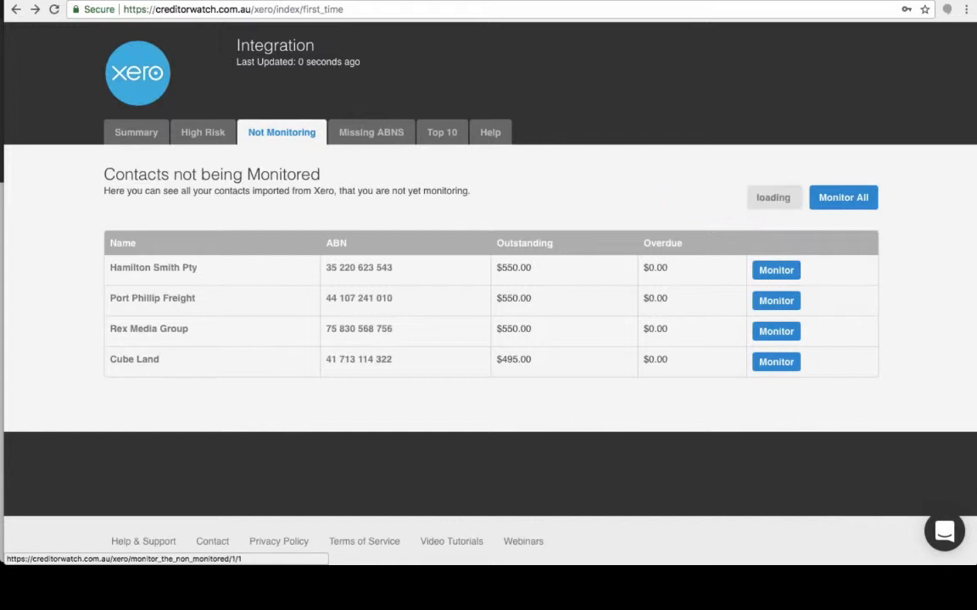
pyautogui.click(627, 90)
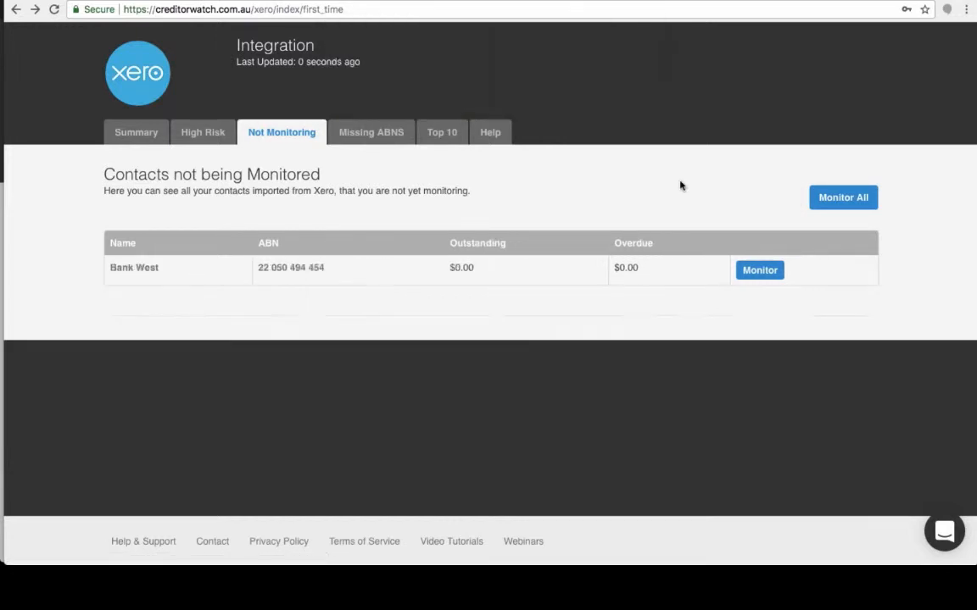
pyautogui.click(751, 271)
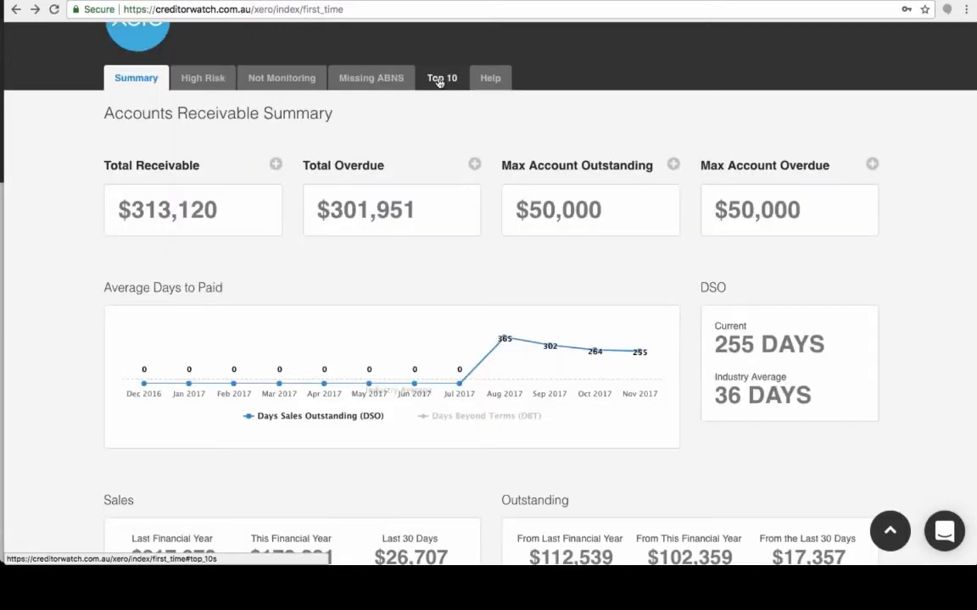
# From the Top 10 overdue accounts, open the credit profile of Advanced Aircon Design And Construct Pty Ltd and review its summary.
pyautogui.click(441, 77)
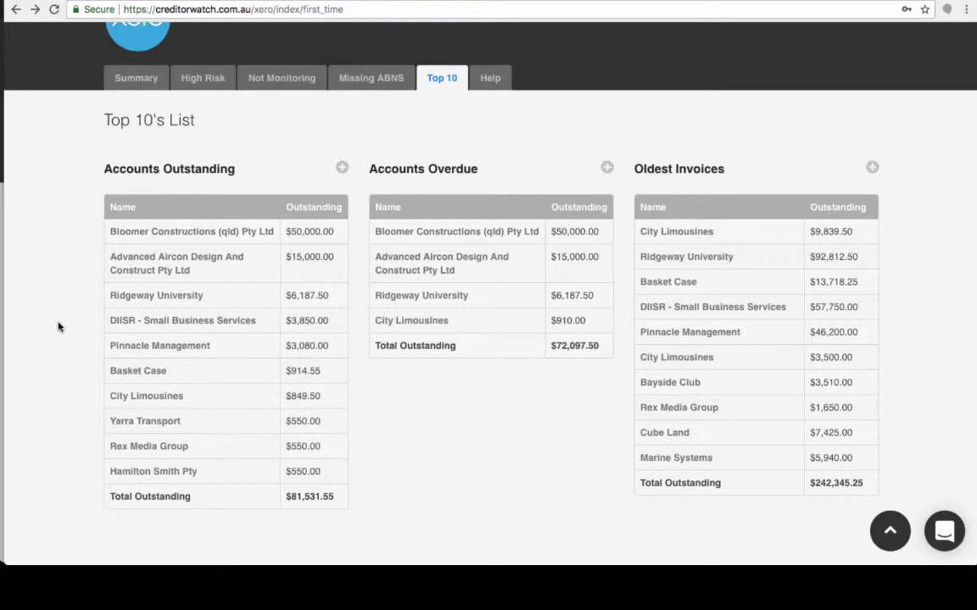
pyautogui.click(433, 273)
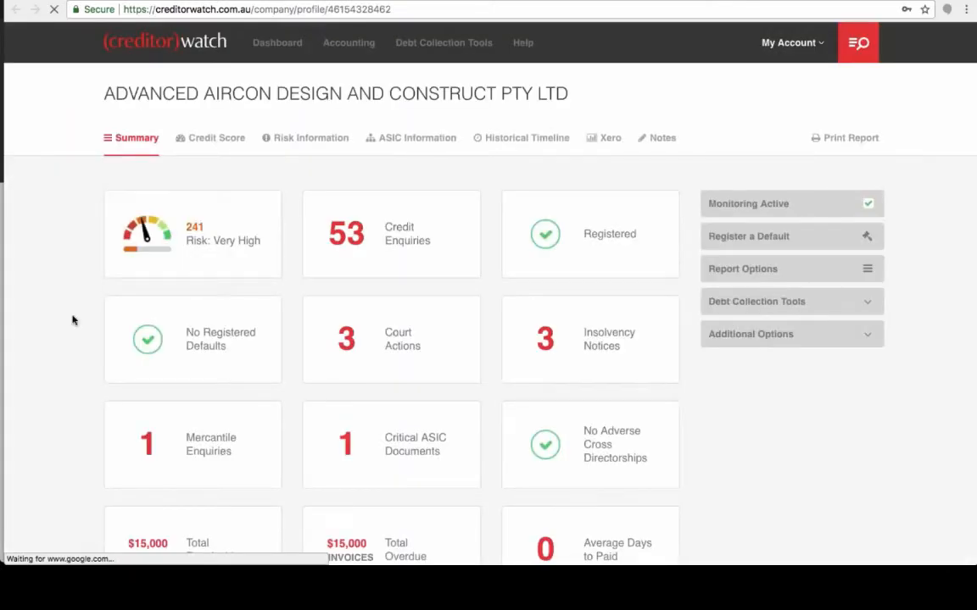
pyautogui.scroll(-1, 72, 319)
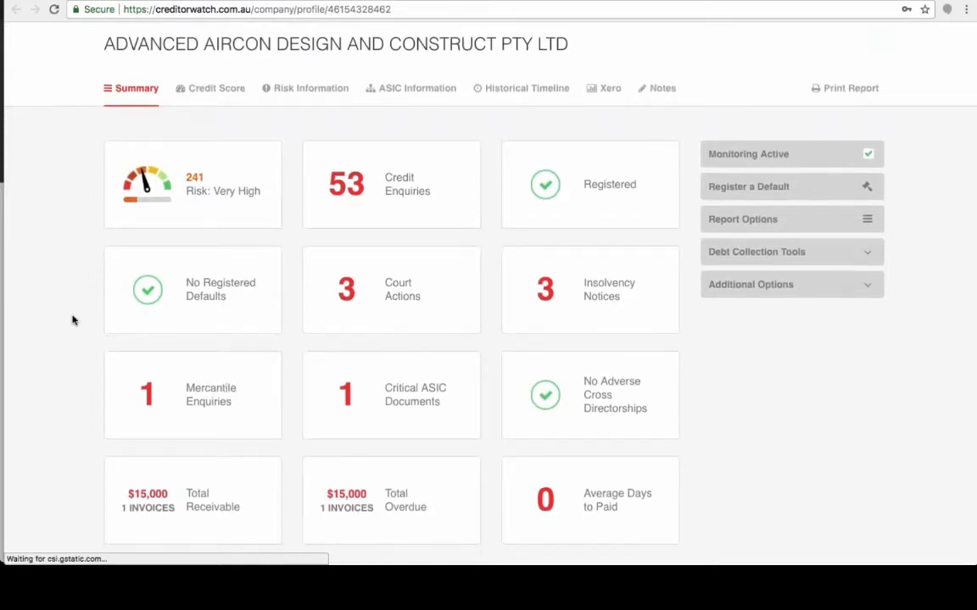
pyautogui.scroll(-1, 72, 320)
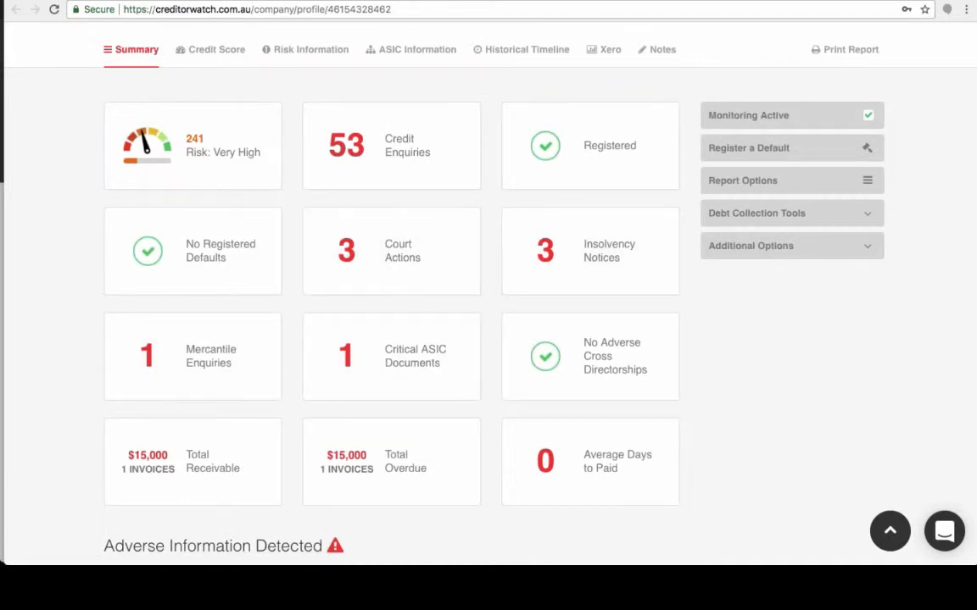
pyautogui.scroll(2, 72, 334)
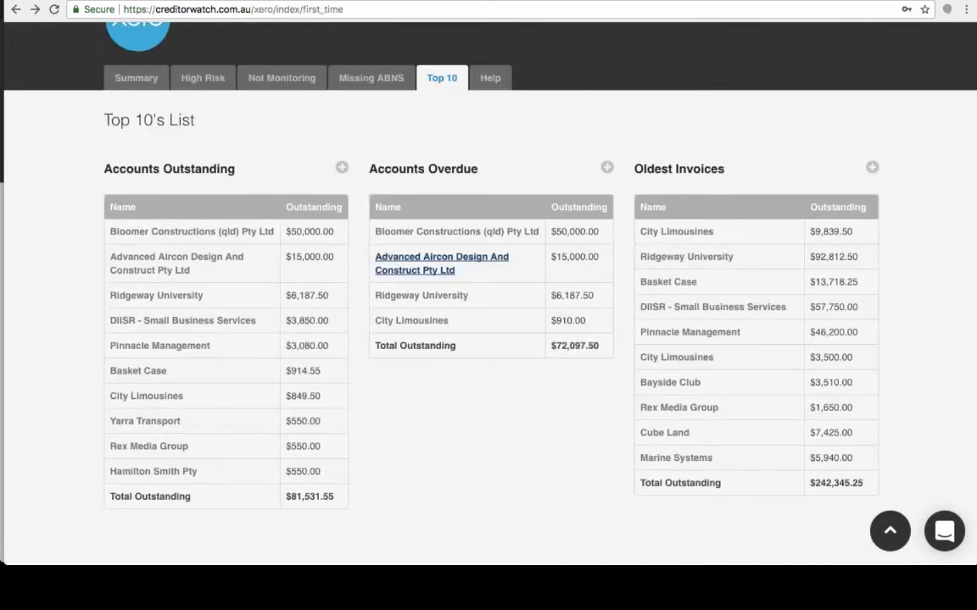
# Review the Top 10 lists of accounts outstanding, accounts overdue and oldest invoices.
pyautogui.scroll(3, 57, 282)
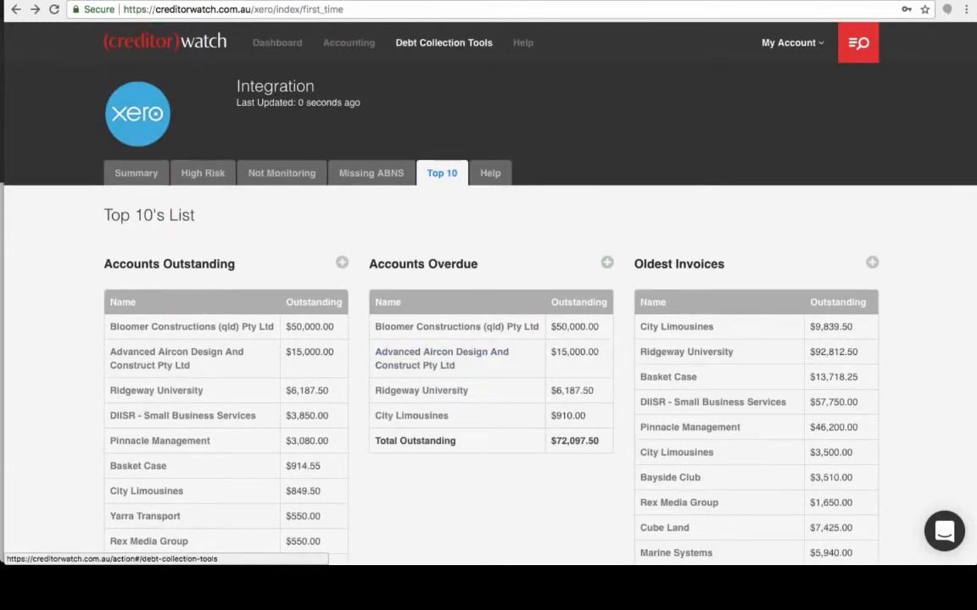
pyautogui.click(443, 43)
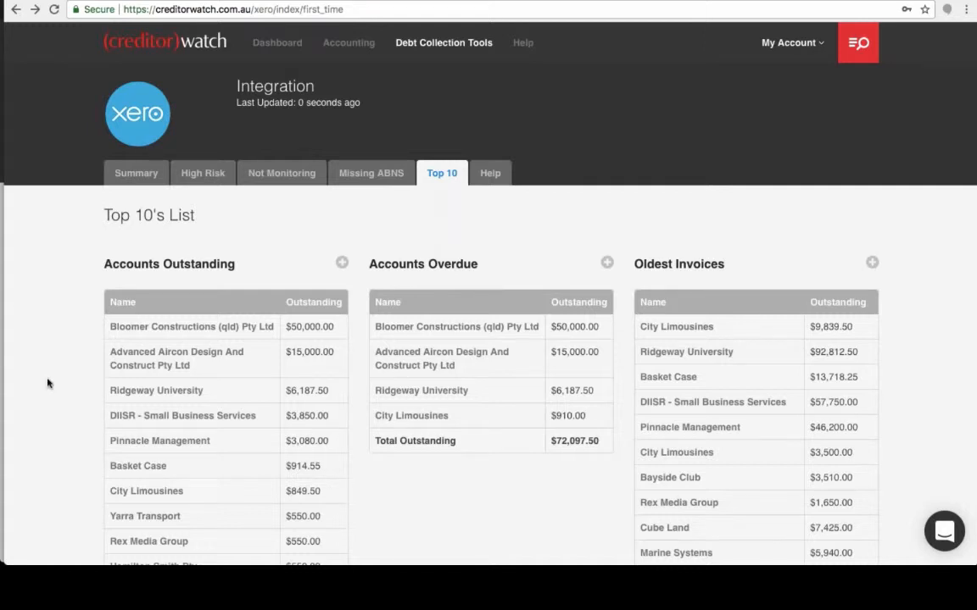
pyautogui.scroll(-3, 48, 383)
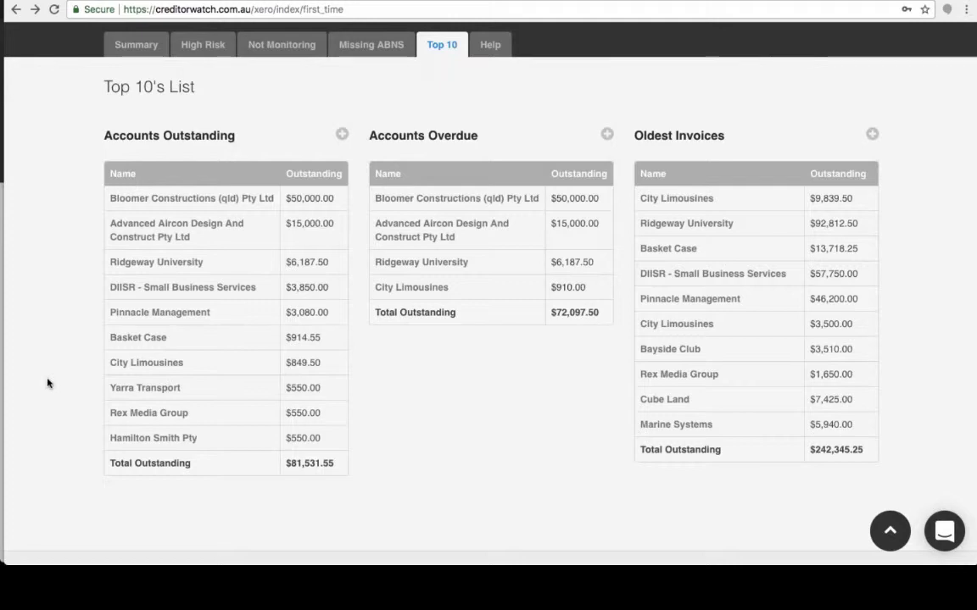
pyautogui.scroll(1, 48, 383)
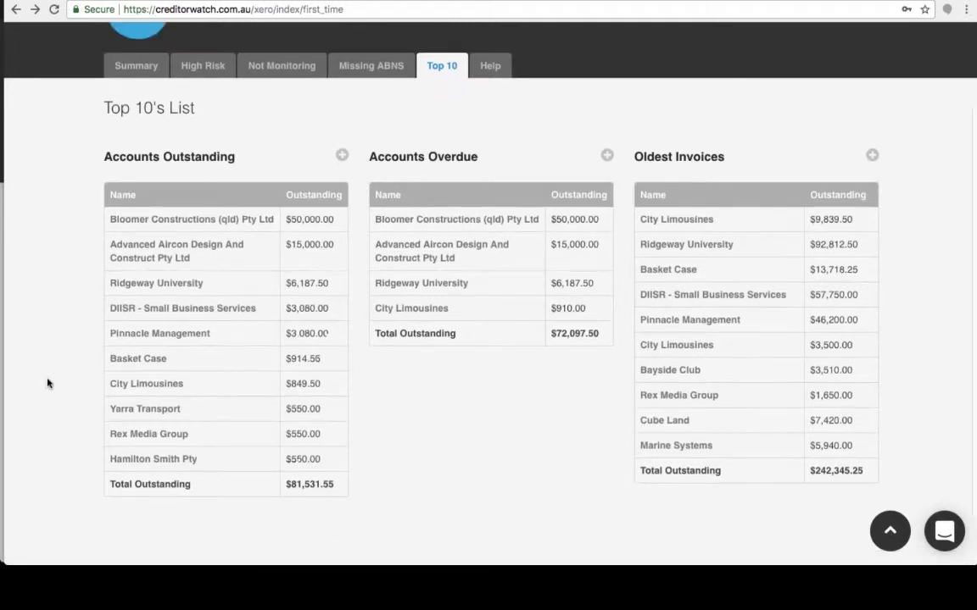
pyautogui.scroll(3, 48, 383)
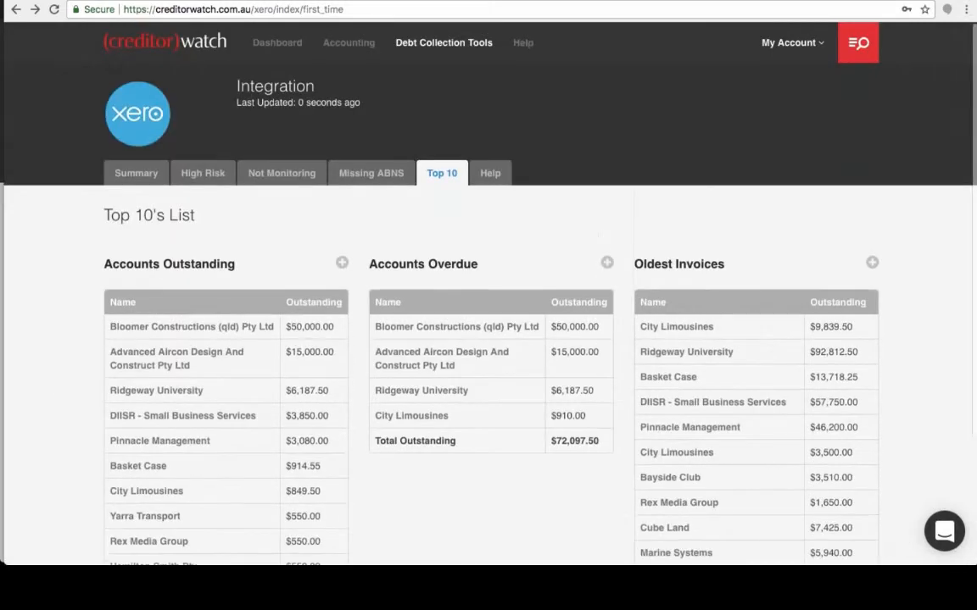
# Switch the integration to its Summary, recheck the credit profile of Advanced Aircon Design and Construct, and return to the Accounts Receivable Summary.
pyautogui.click(135, 173)
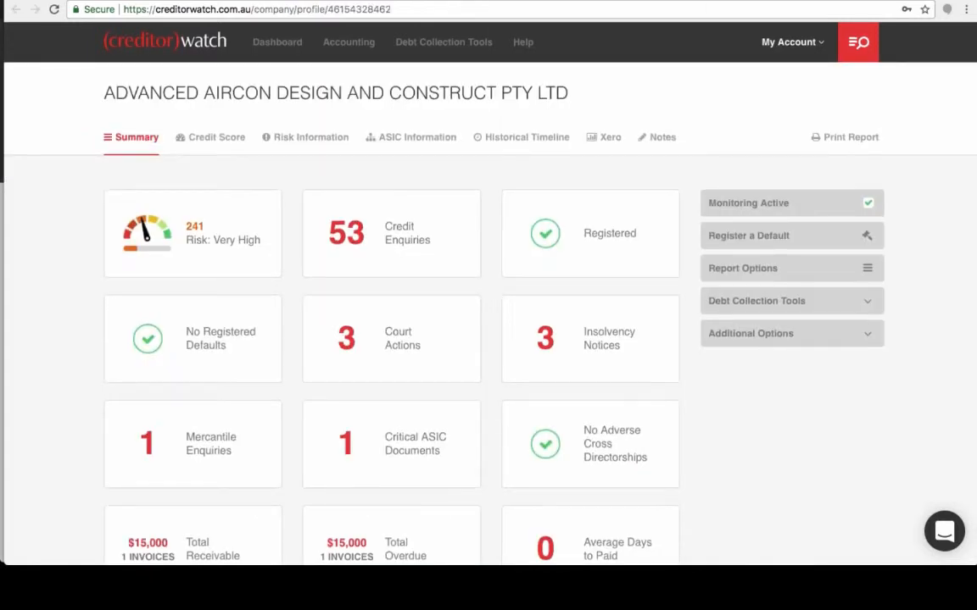
pyautogui.scroll(-2, 488, 339)
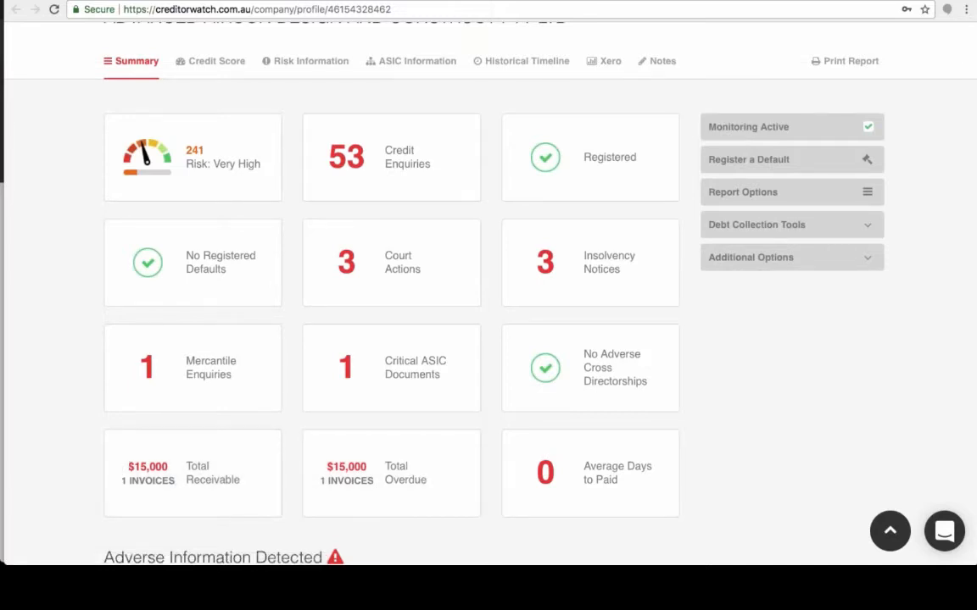
pyautogui.scroll(2, 488, 339)
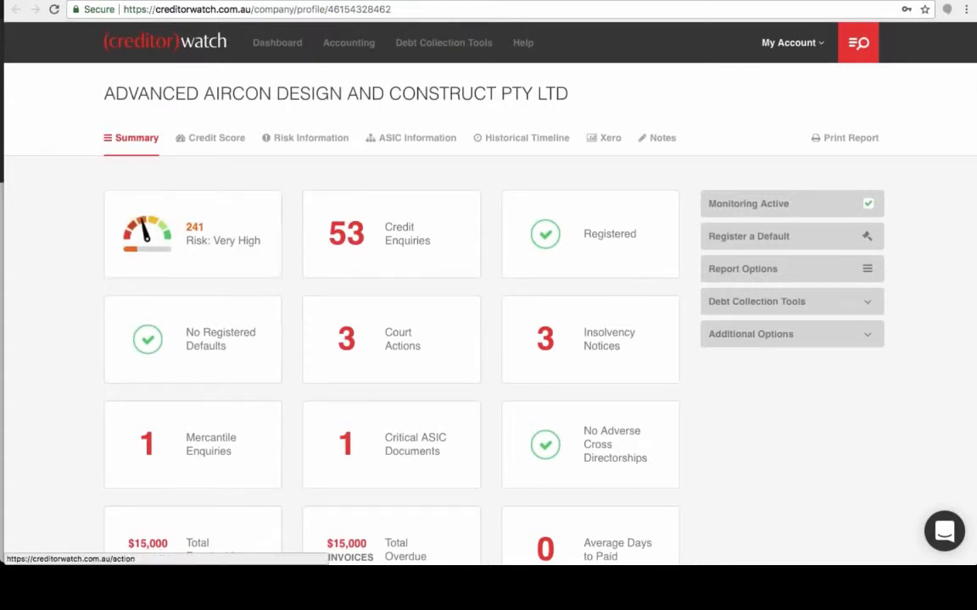
pyautogui.click(161, 1)
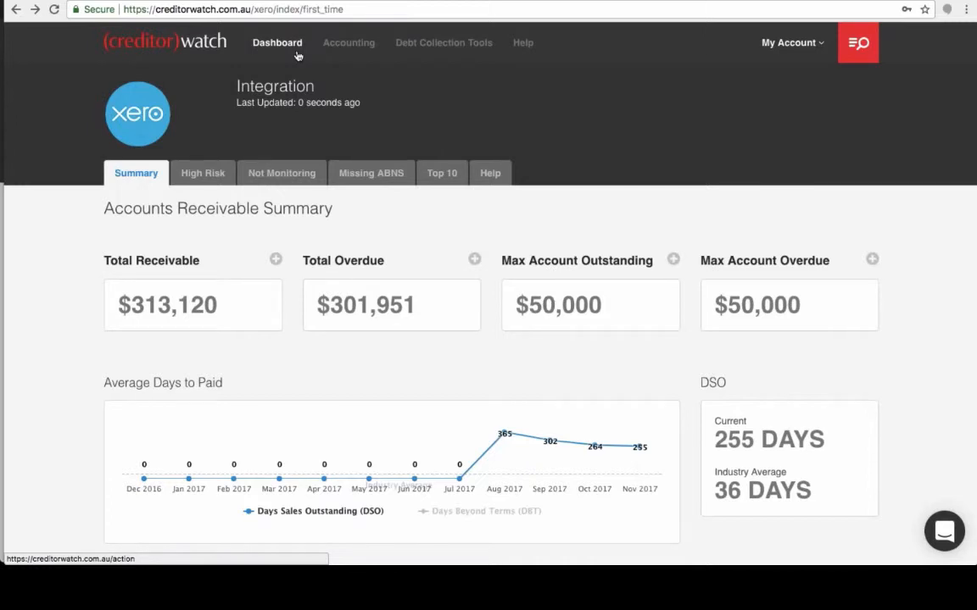
# Switch to the presentation and advance from the Xero/MYOB Integration slide to the Features slide.
pyautogui.press('super+Tab')
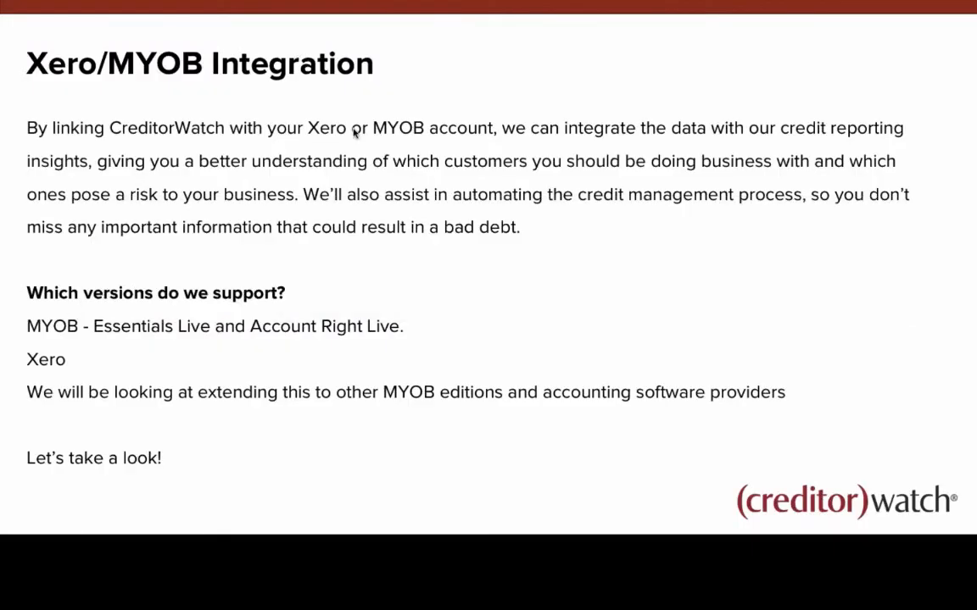
pyautogui.click(355, 133)
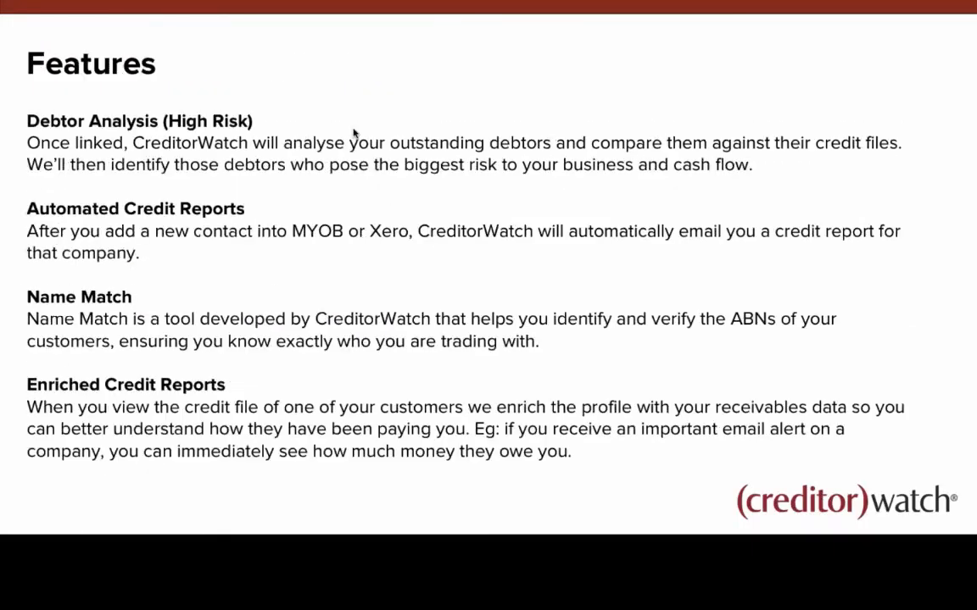